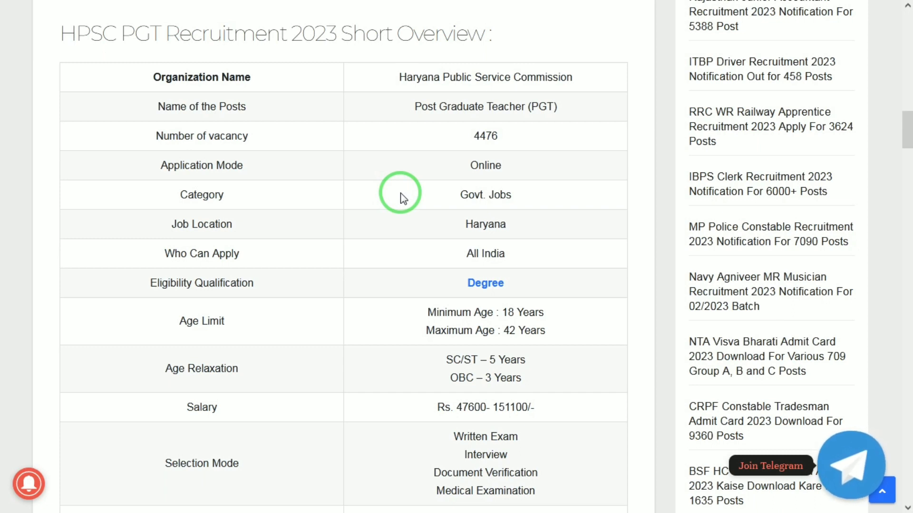
Scroll down through the JobsGyan article about the HPSC PGT recruitment
scroll(401, 198, down, 2)
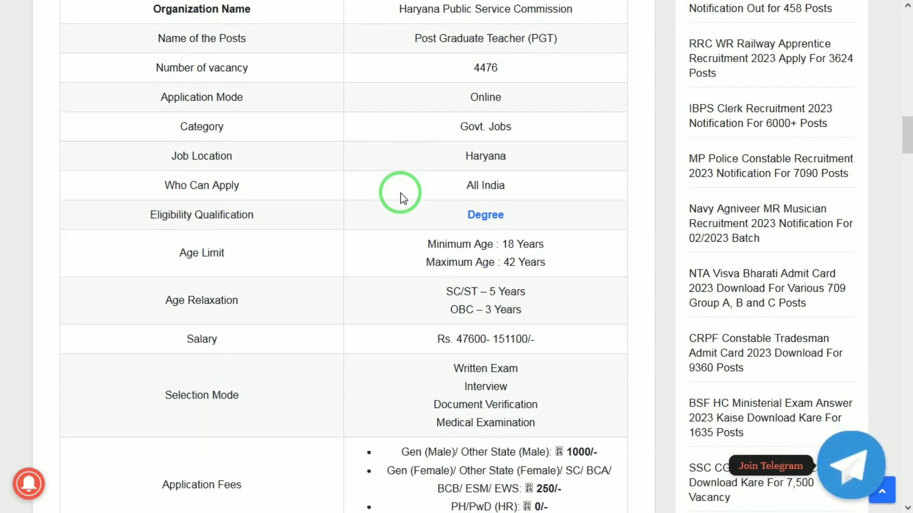
scroll(401, 197, down, 2)
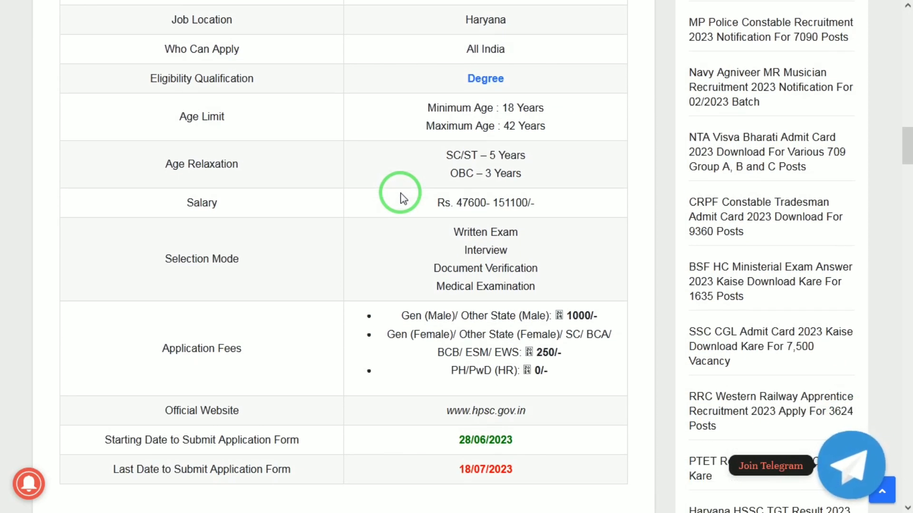
scroll(401, 197, down, 2)
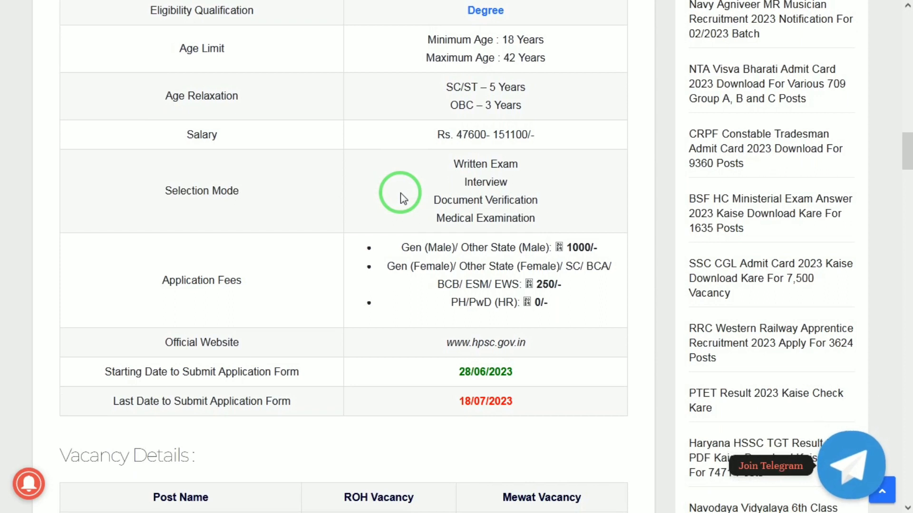
scroll(401, 197, down, 2)
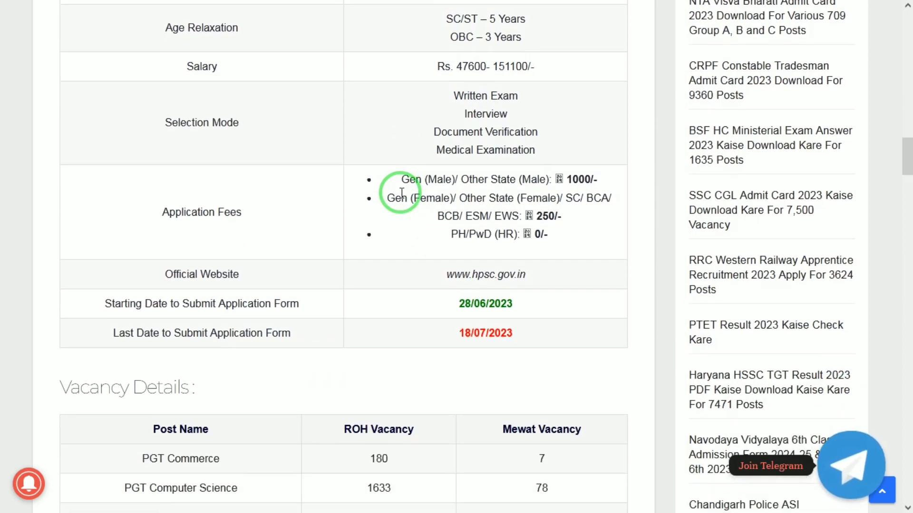
scroll(401, 192, down, 1)
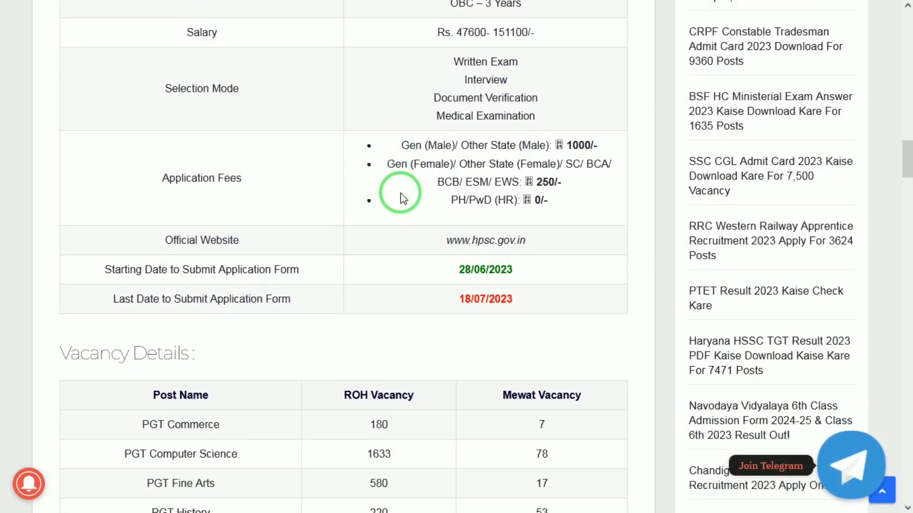
scroll(401, 197, down, 1)
scroll(400, 197, down, 1)
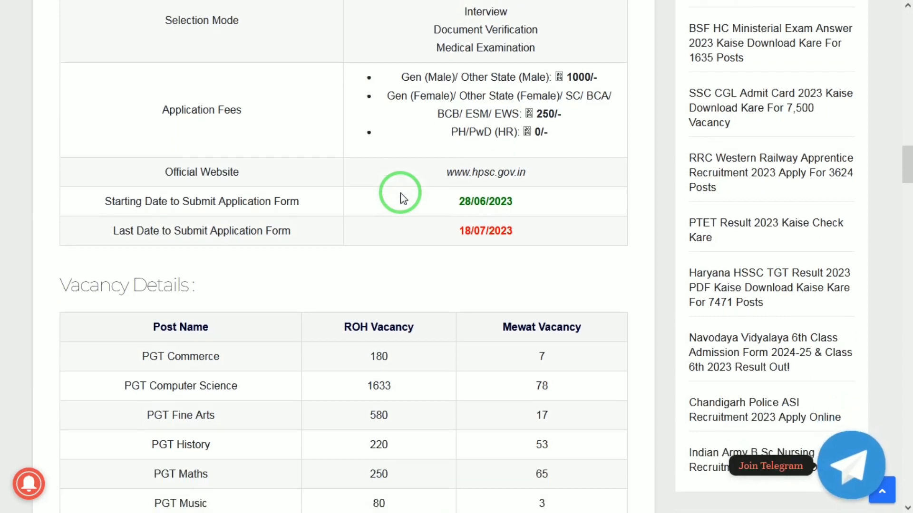
scroll(401, 197, down, 1)
scroll(400, 197, up, 1)
scroll(401, 198, down, 1)
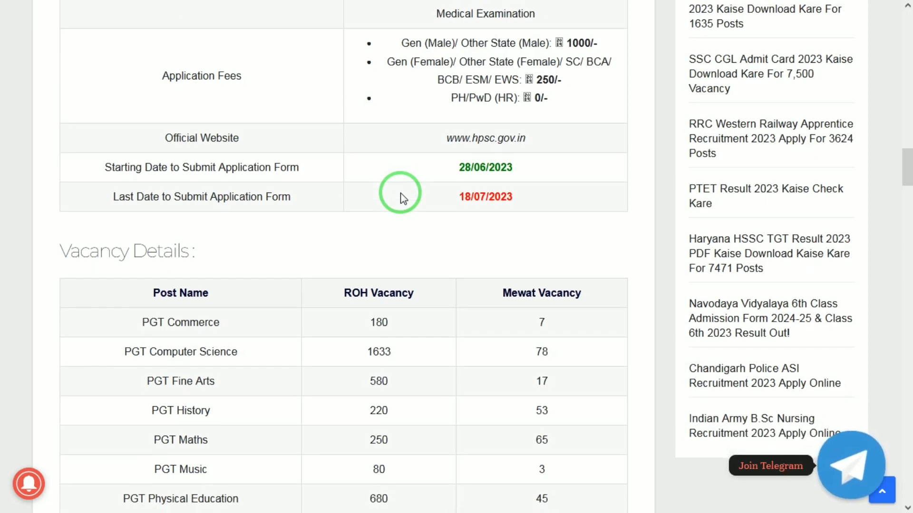
scroll(401, 198, down, 2)
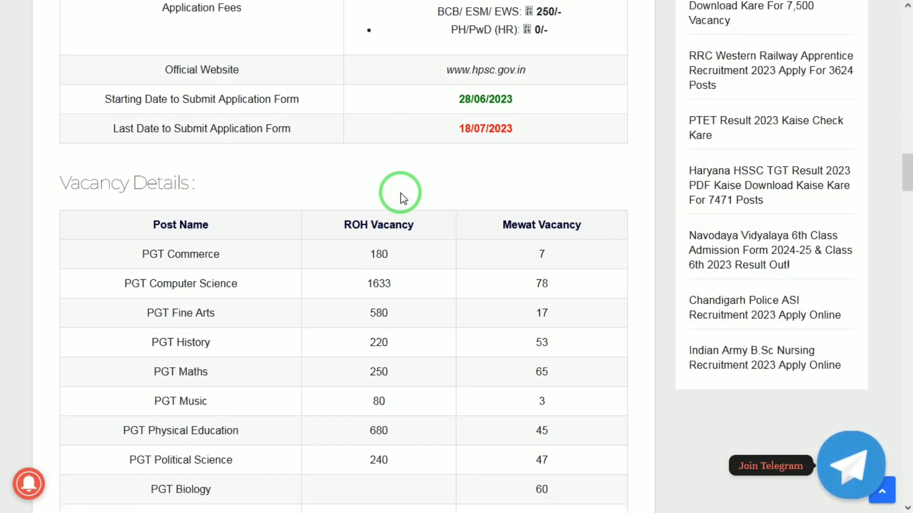
scroll(400, 198, down, 1)
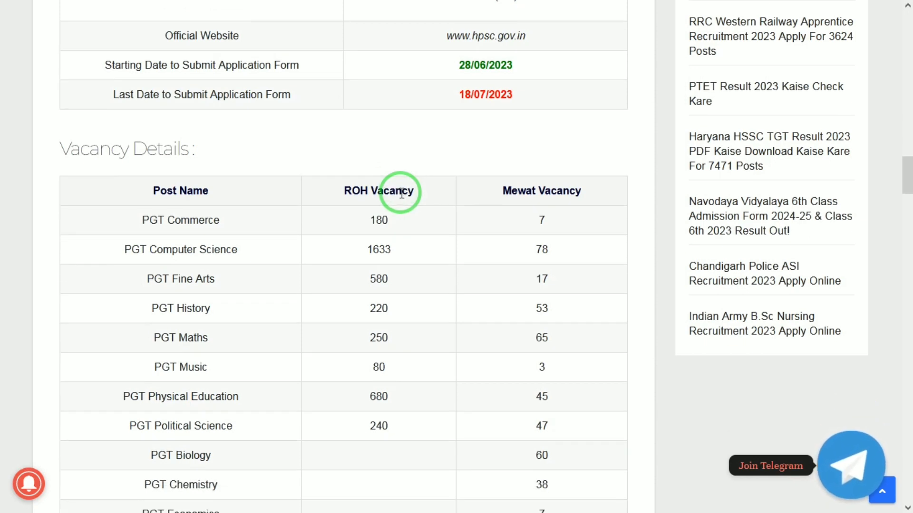
scroll(402, 194, down, 4)
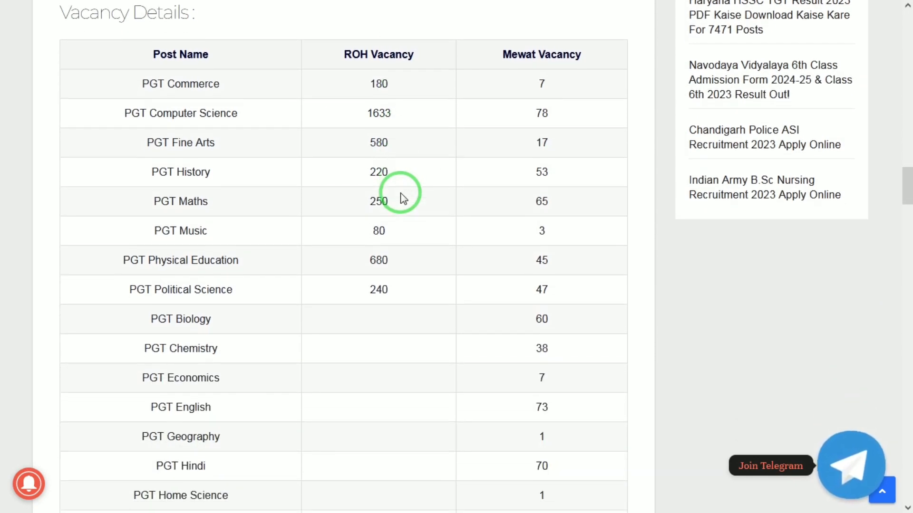
scroll(402, 198, down, 4)
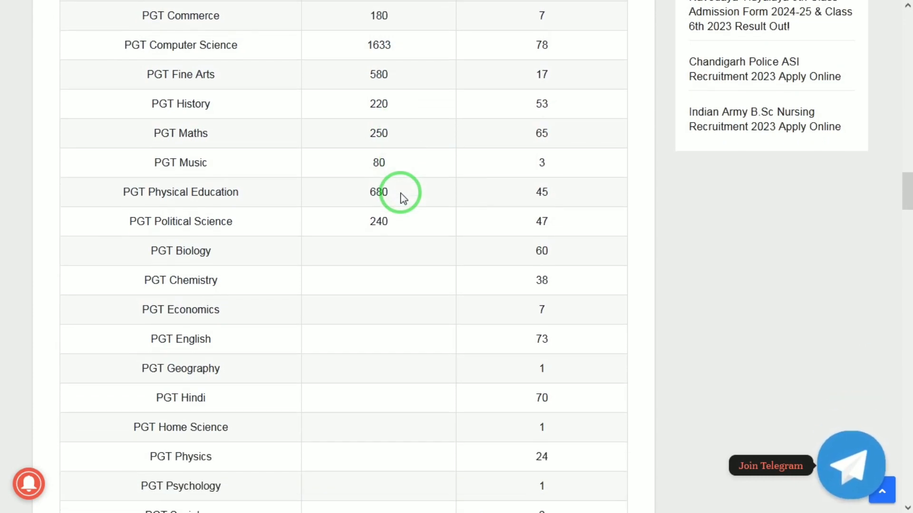
scroll(403, 199, down, 5)
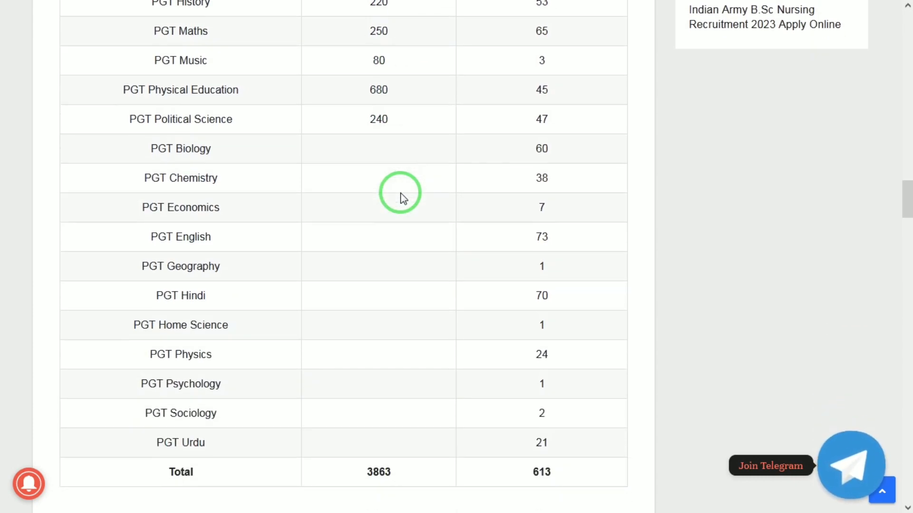
scroll(404, 198, down, 4)
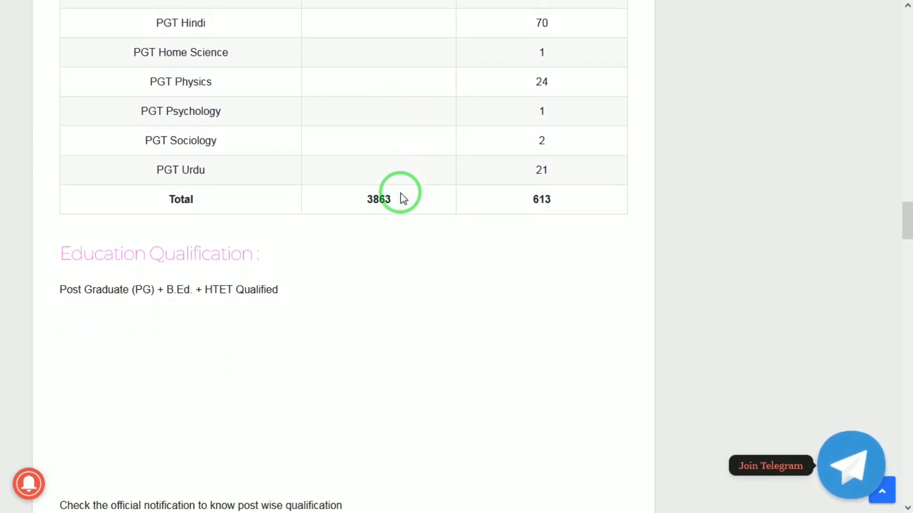
scroll(403, 198, down, 1)
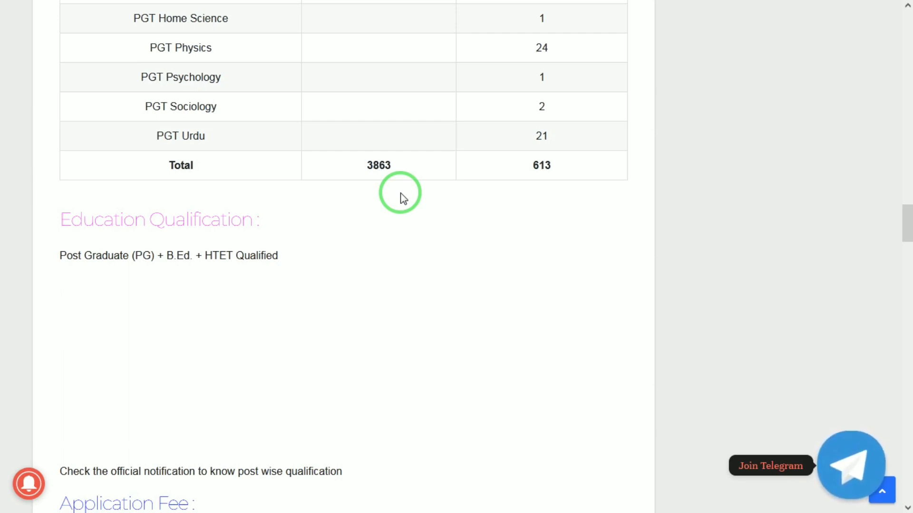
scroll(403, 198, down, 4)
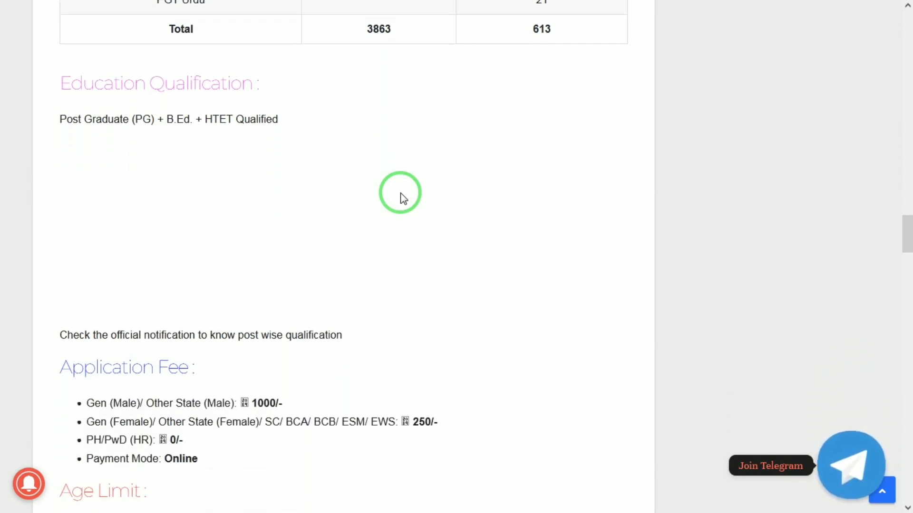
scroll(403, 198, down, 2)
Switch to the HPSC Latest Advertisements page and scroll down its PGT advertisement rows
mouse_move(376, 5)
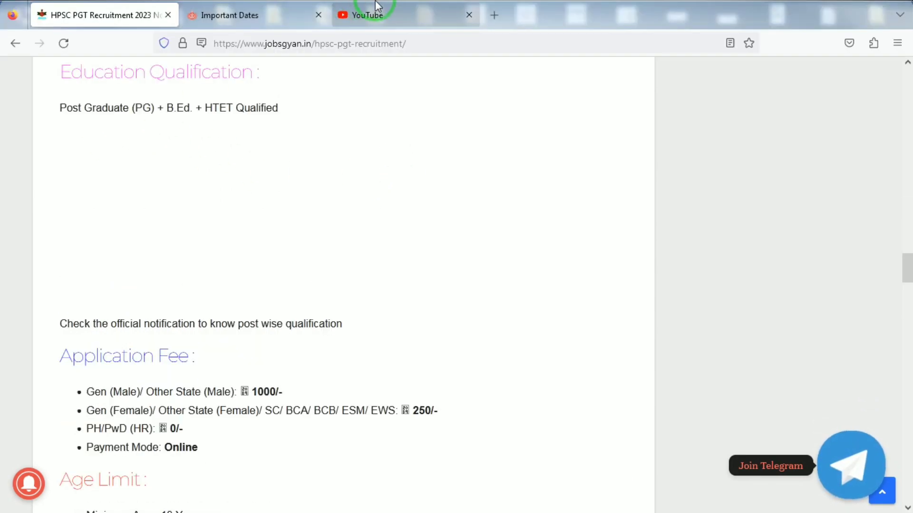
click(237, 15)
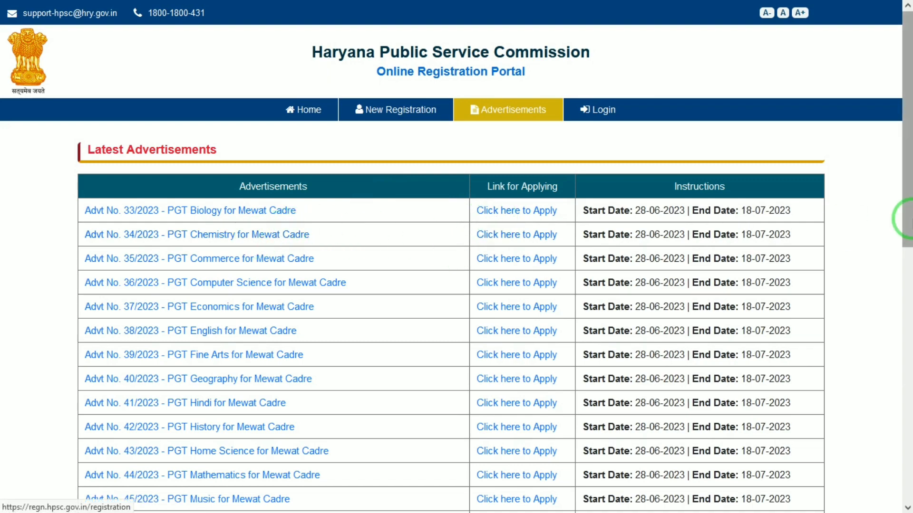
drag(907, 168, 832, 331)
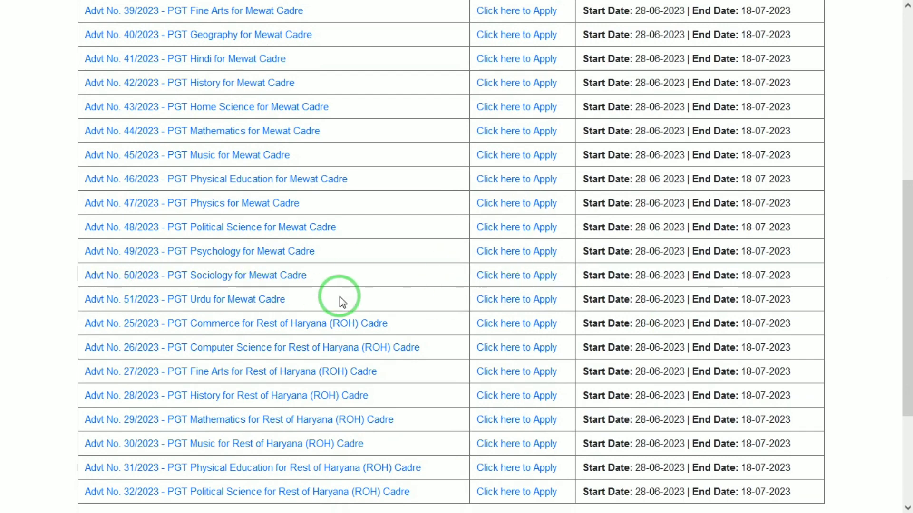
Apply for Advt 50/2023 PGT Sociology and open New Registration
click(513, 274)
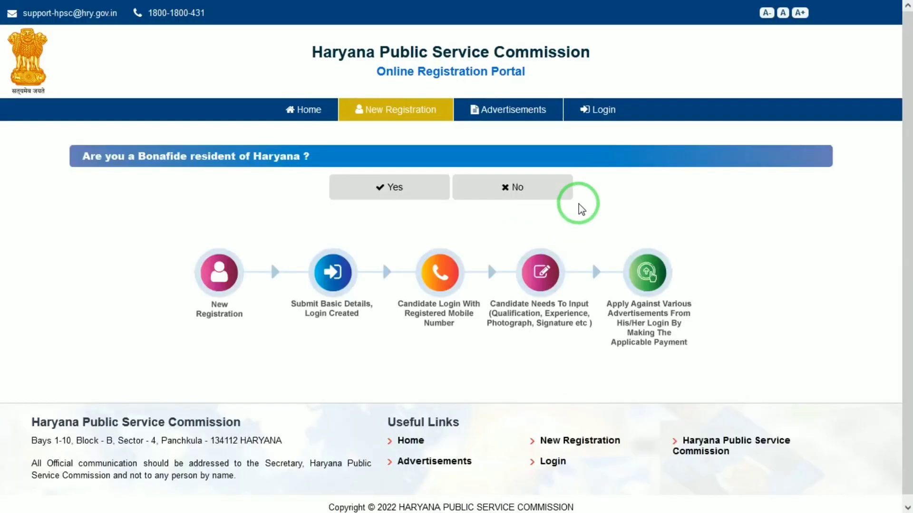
scroll(848, 192, down, 1)
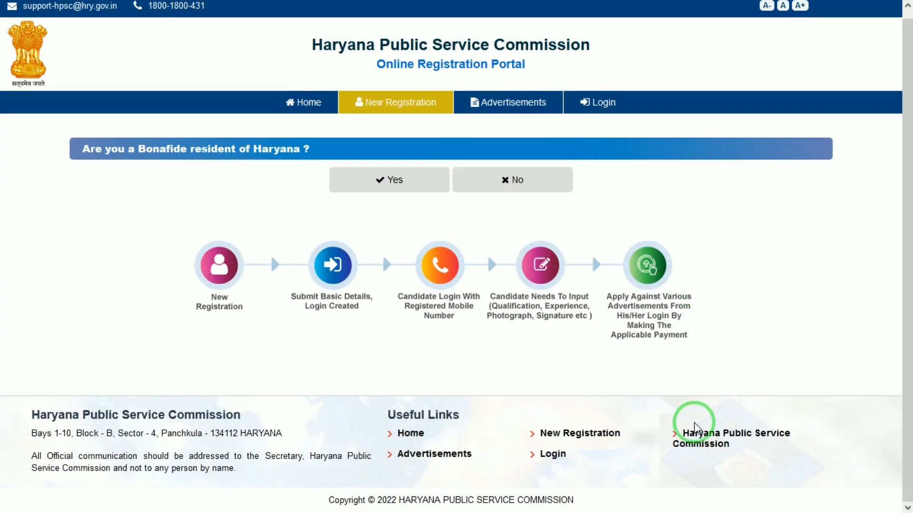
click(569, 443)
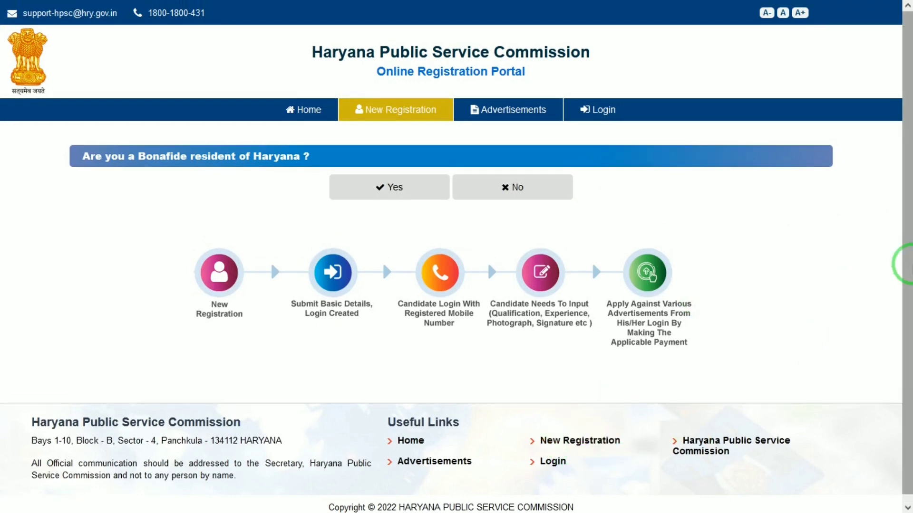
Answer No to Haryana residency and Yes to having an Aadhaar card
click(401, 187)
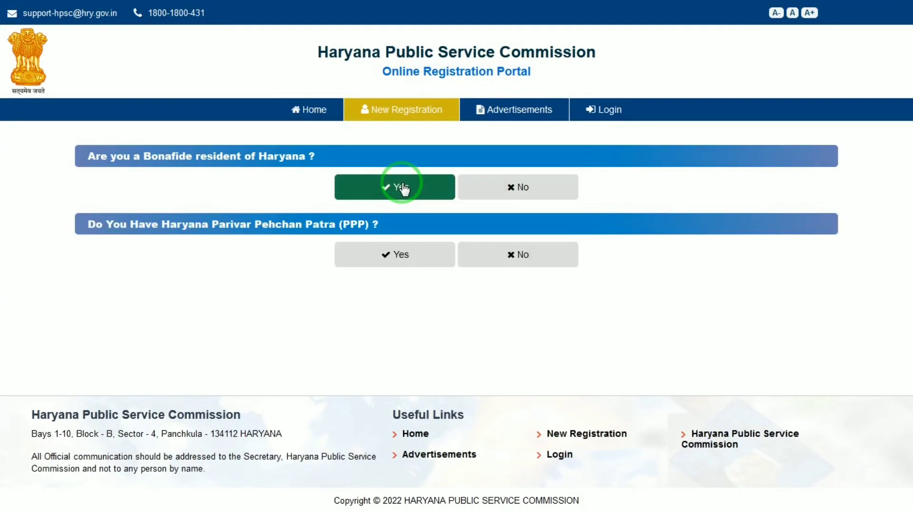
click(482, 193)
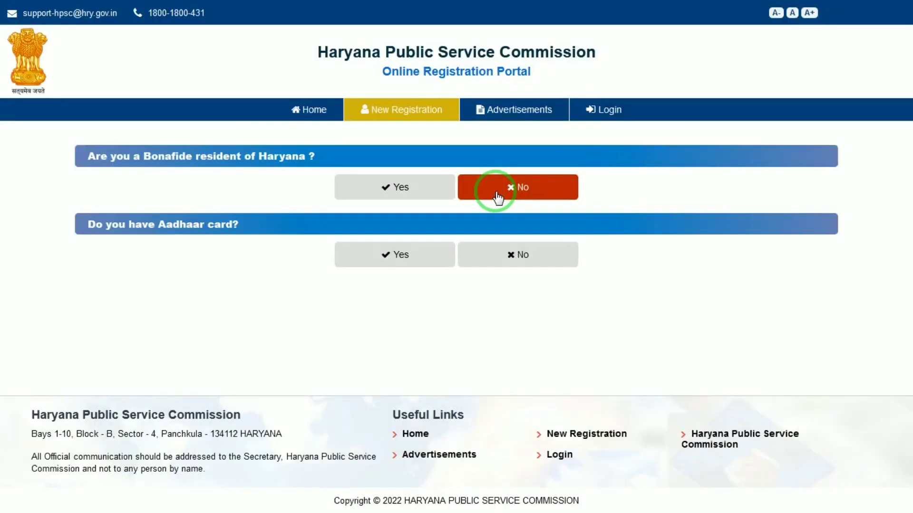
click(346, 190)
click(480, 189)
click(431, 244)
click(69, 224)
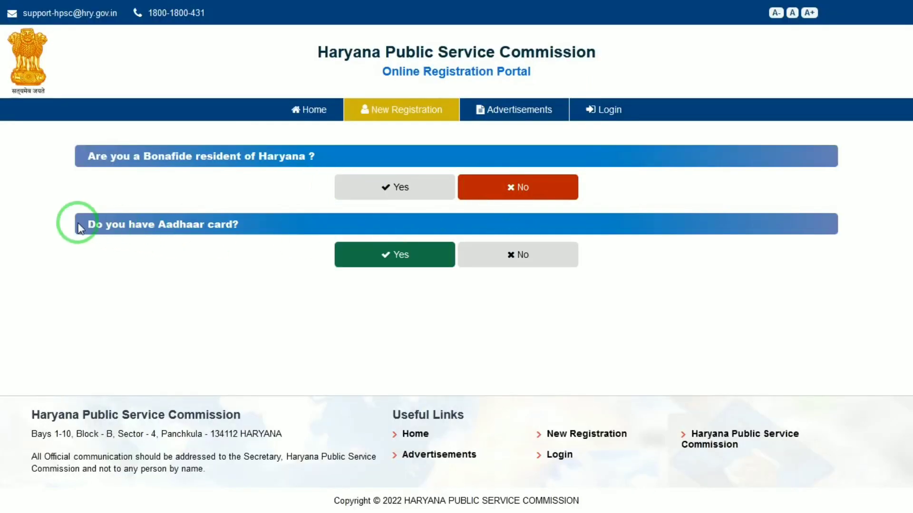
click(379, 248)
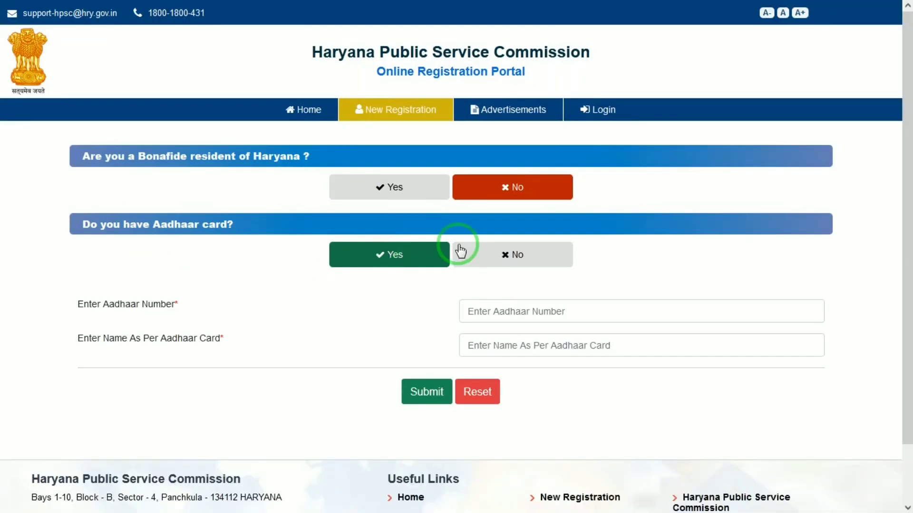
Enter the Aadhaar number and the name as per Aadhaar, then submit for authentication
click(609, 315)
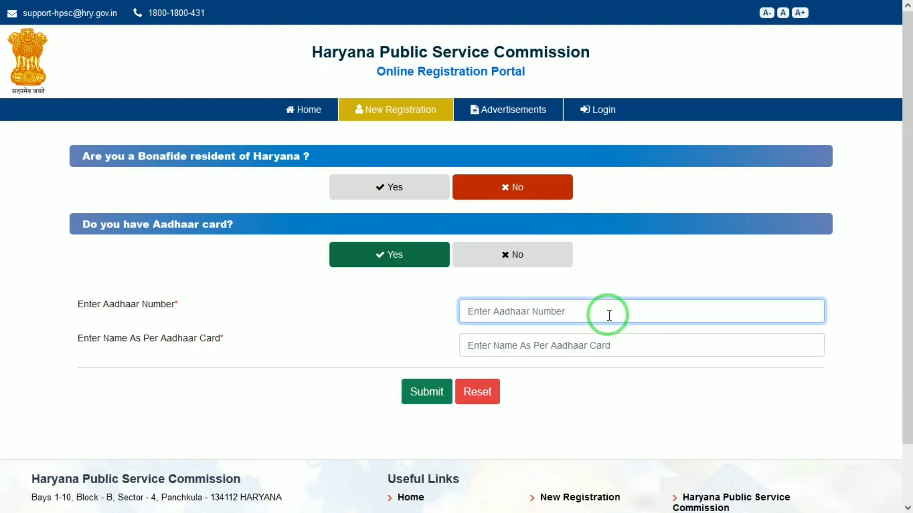
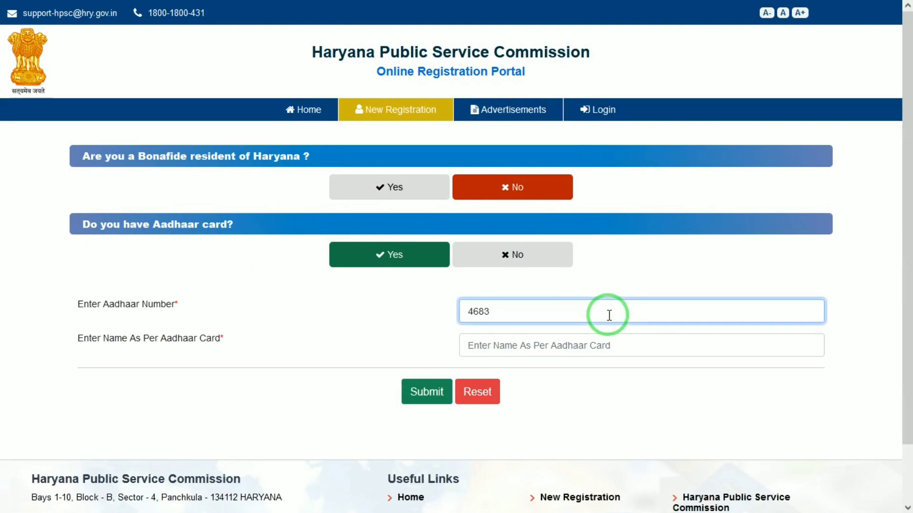
click(606, 348)
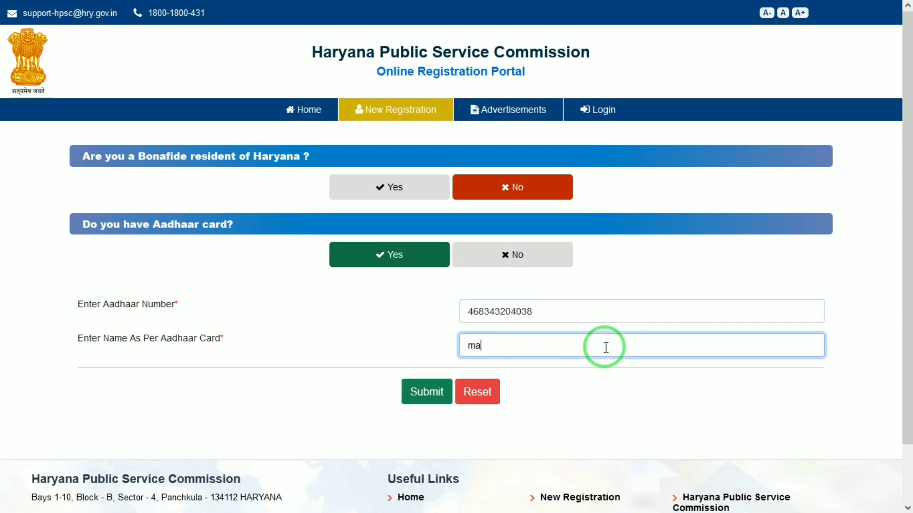
click(423, 391)
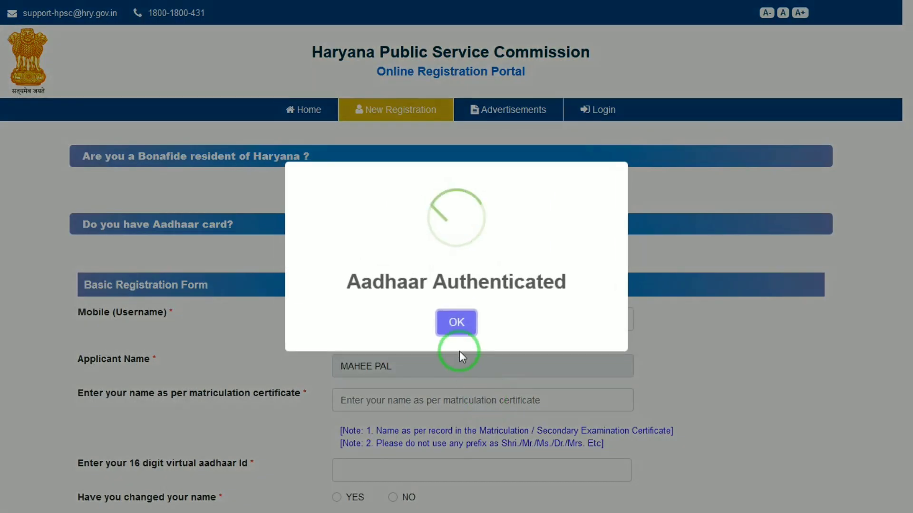
Close the Aadhaar authenticated message and fill in the mobile number and matriculation name
click(468, 323)
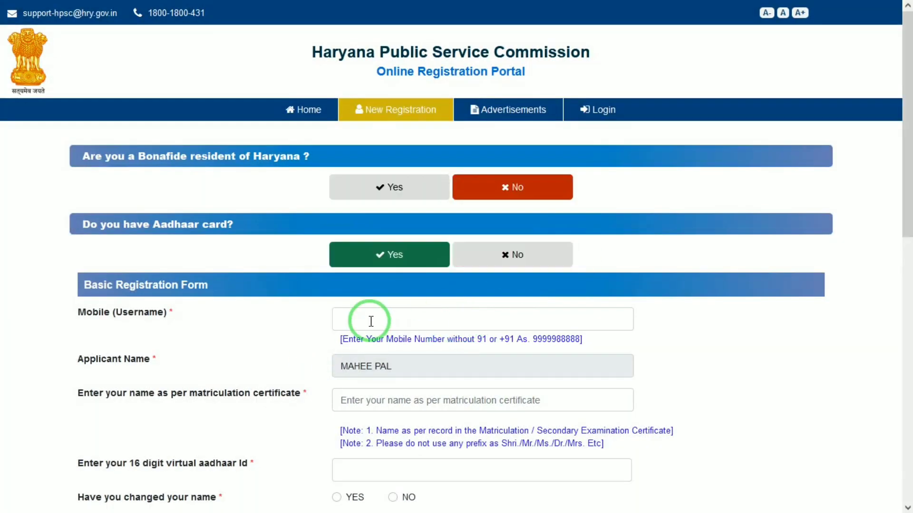
click(399, 314)
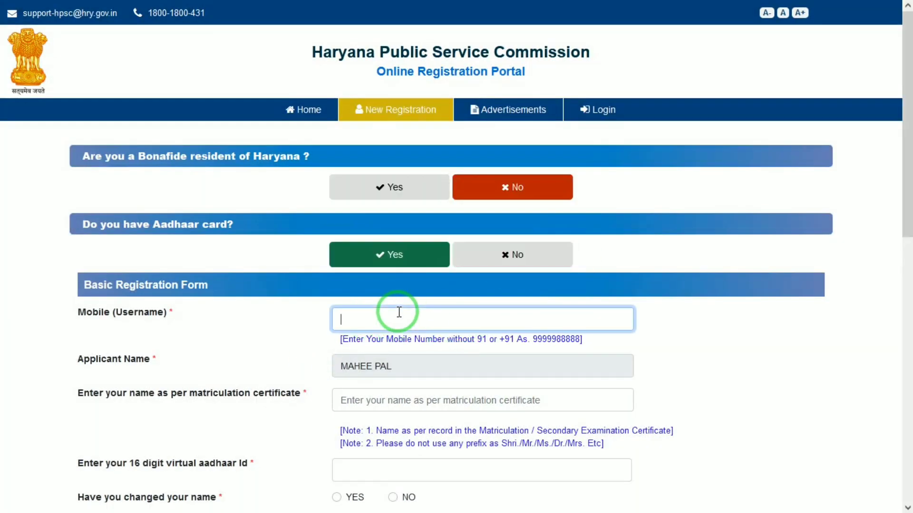
click(377, 404)
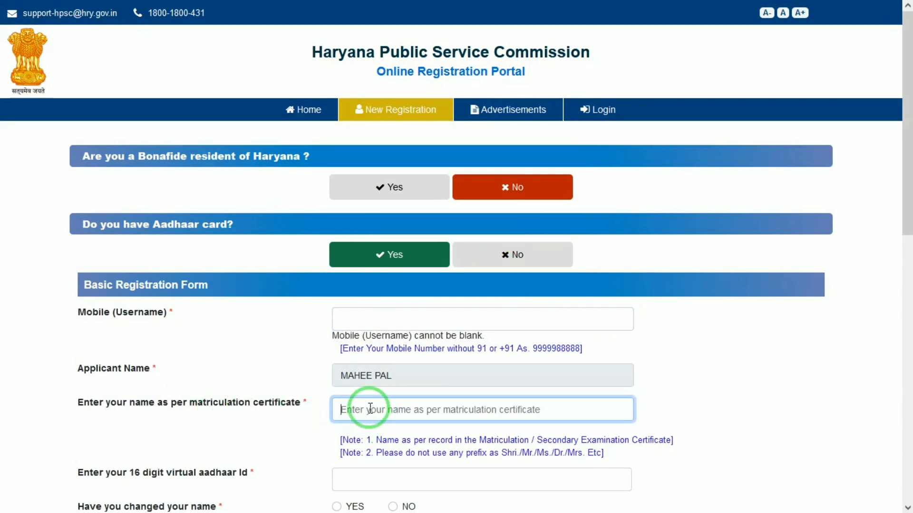
drag(912, 158, 877, 287)
Answer NO to 'Have you changed your name' and select the empty virtual aadhaar Id field
click(407, 192)
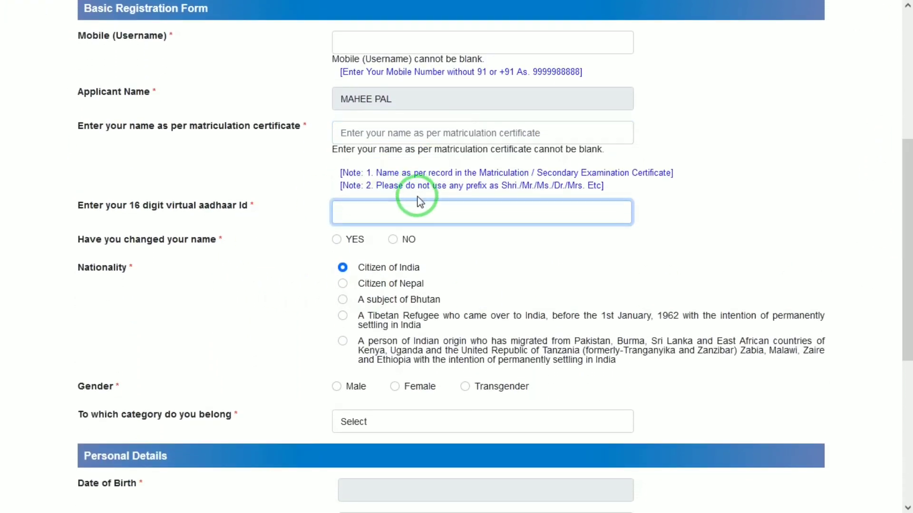
click(393, 240)
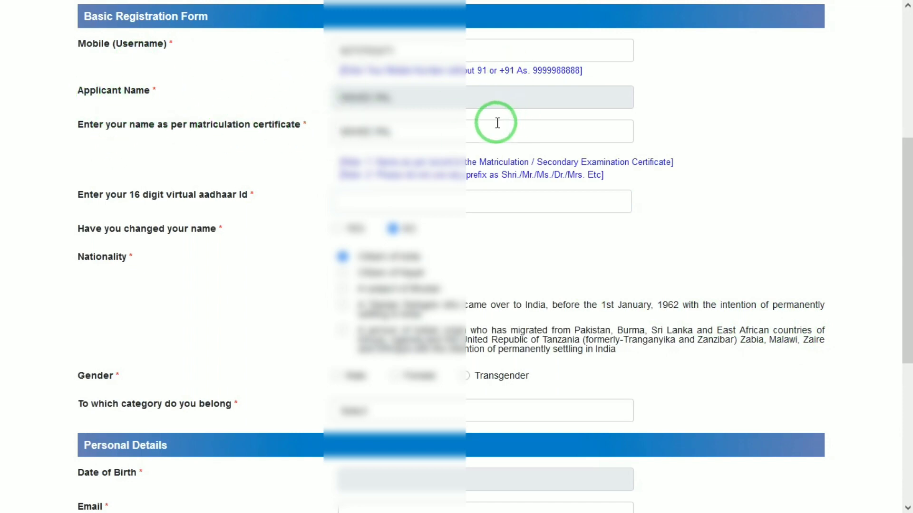
drag(85, 198, 179, 196)
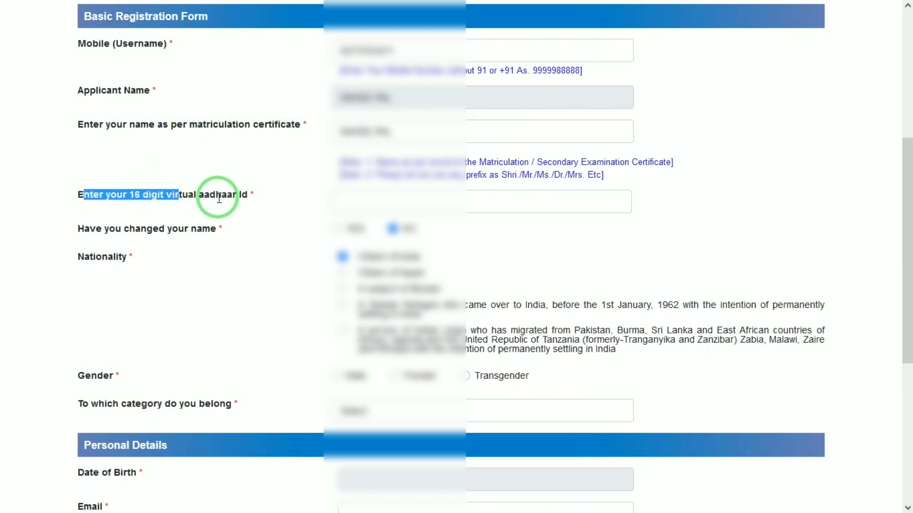
click(352, 201)
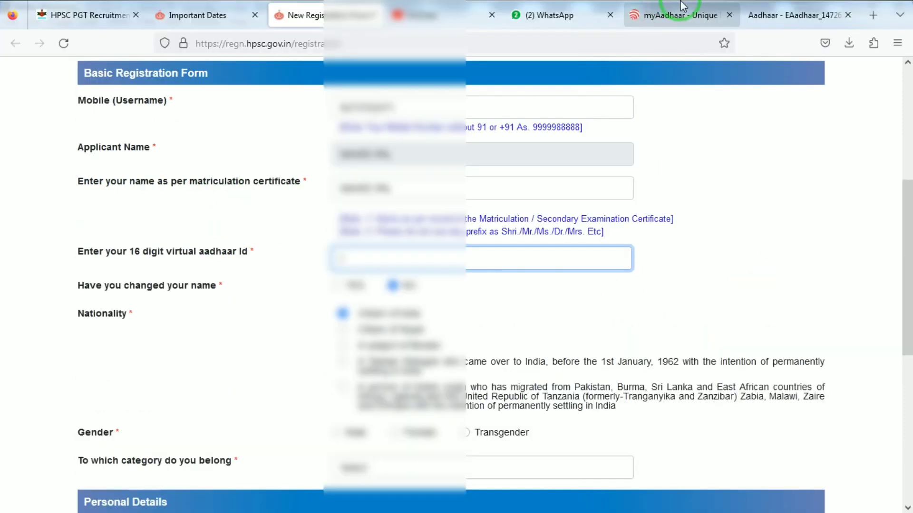
click(680, 15)
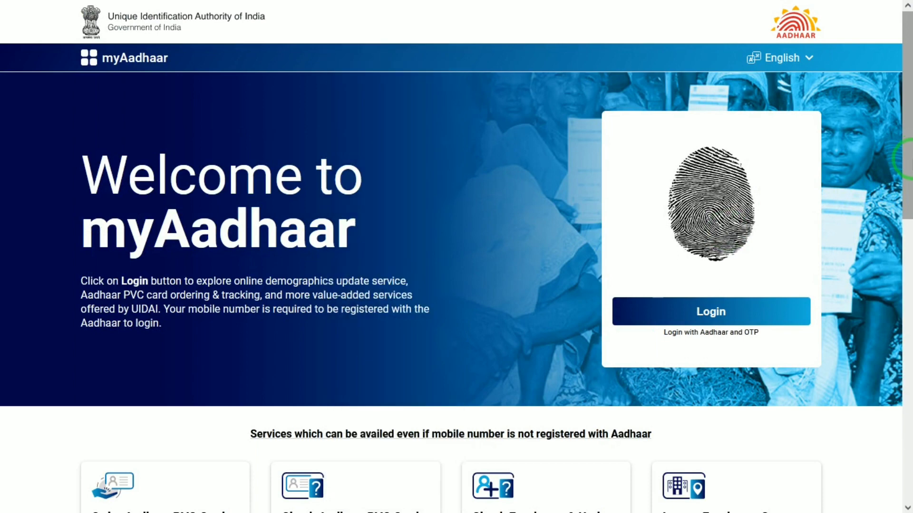
On myAadhaar, open the VID Generator and start entering the Aadhaar number and captcha
drag(905, 160, 904, 454)
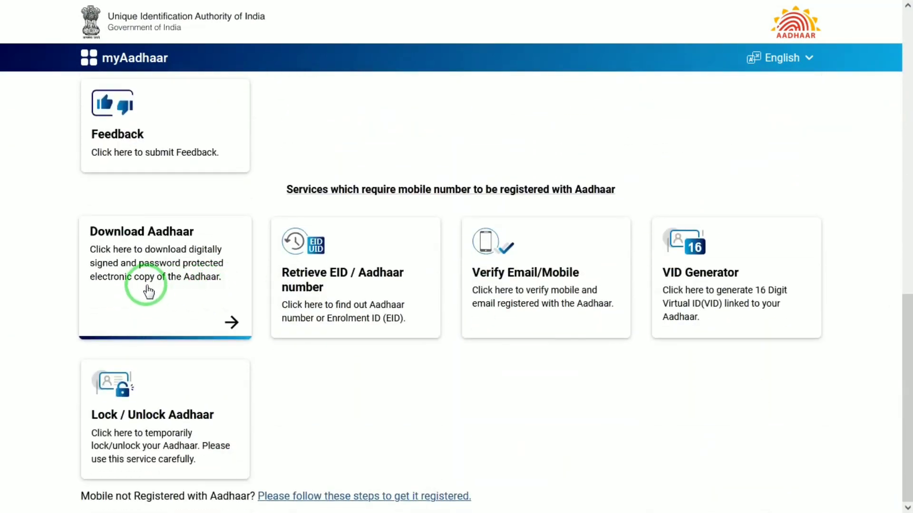
click(723, 274)
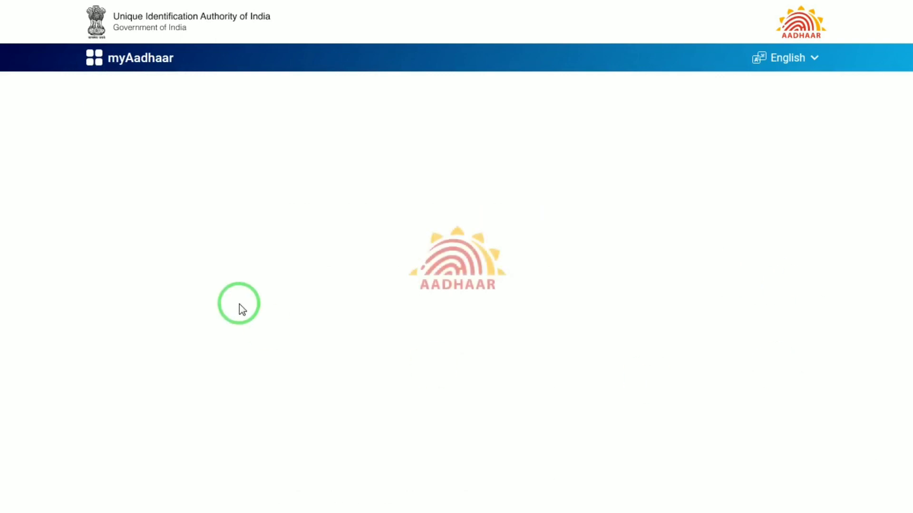
click(165, 184)
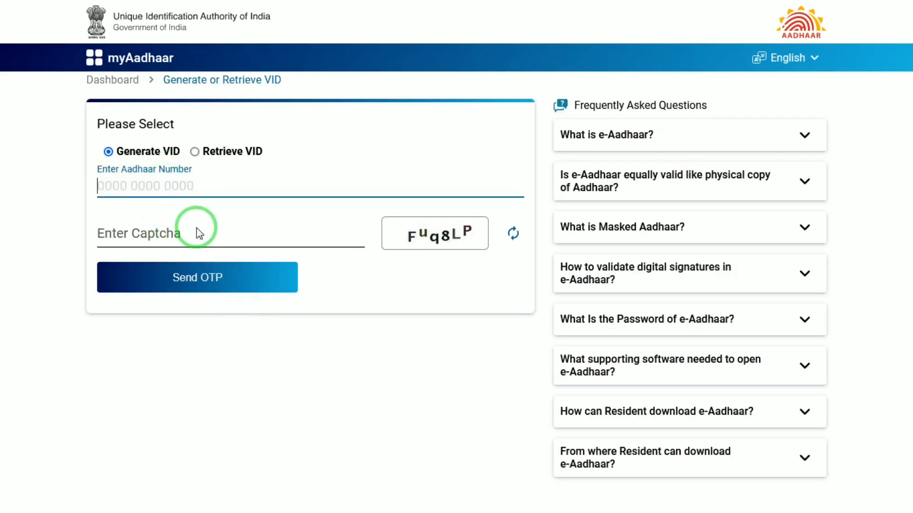
click(230, 238)
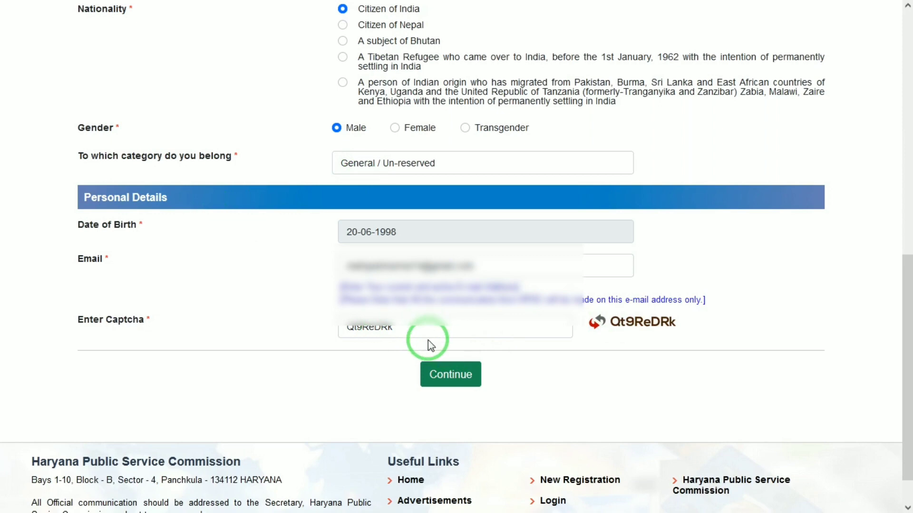
Continue the Basic Registration Form and accept the 'Form Validated Successfully & OTP Sent' message
click(450, 375)
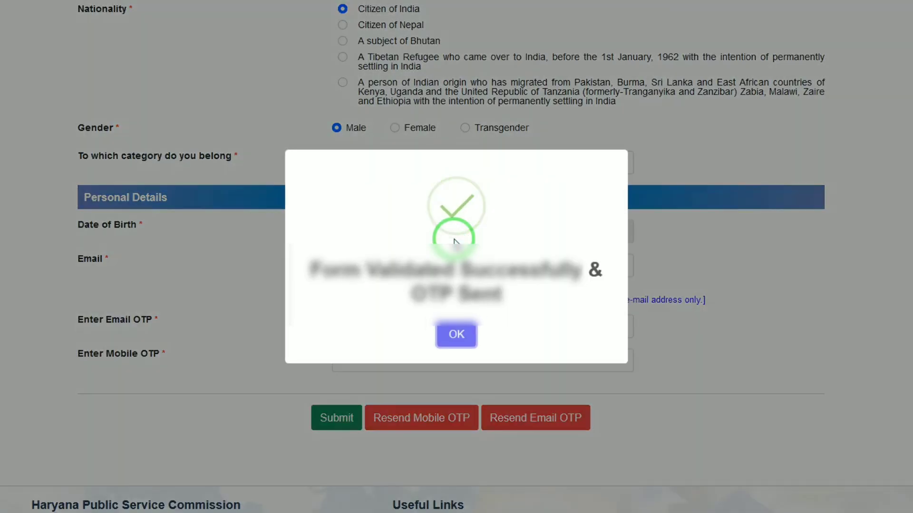
click(457, 336)
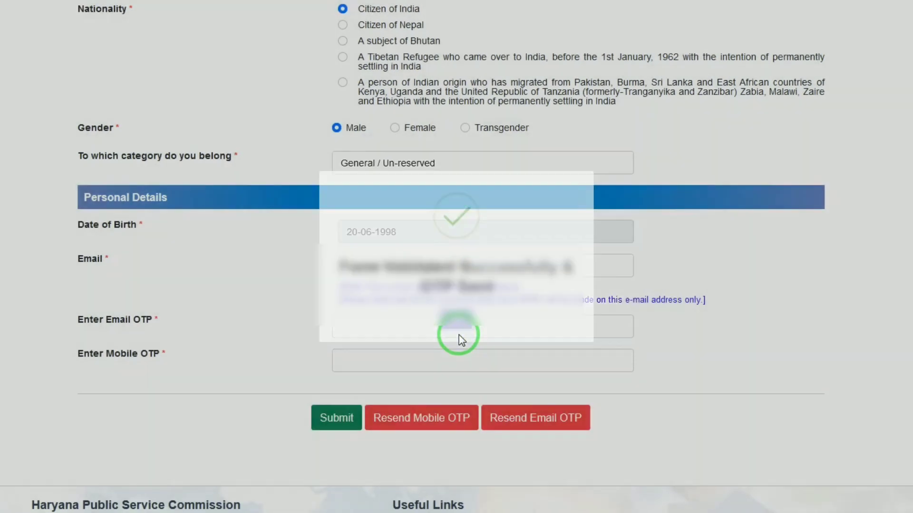
Fill in the Email OTP and Mobile OTP fields
click(365, 329)
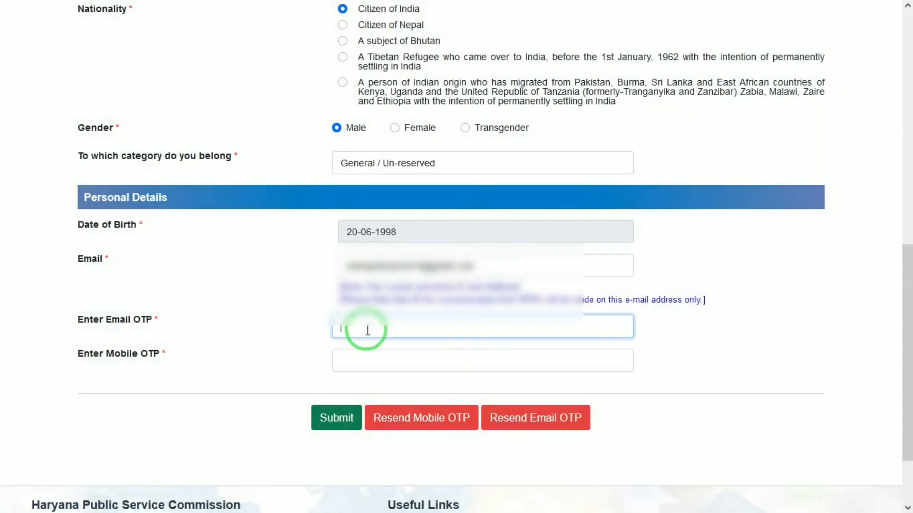
click(396, 360)
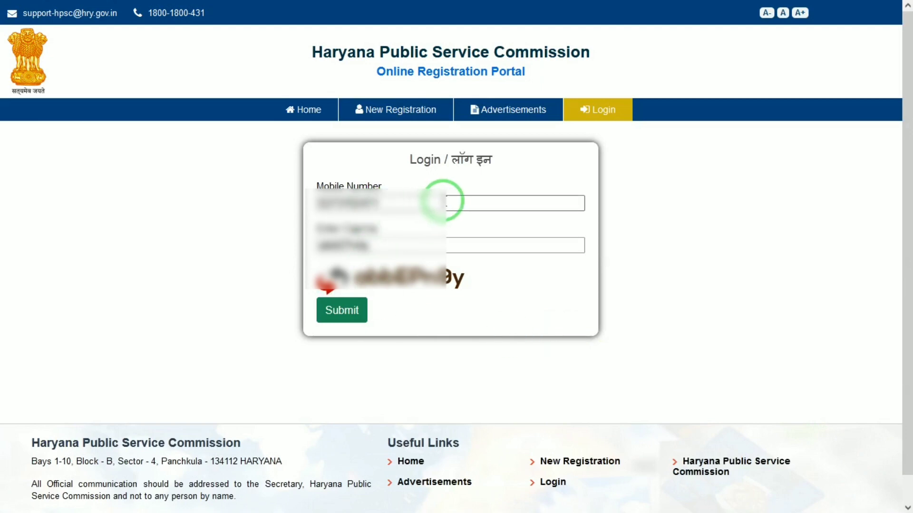
Log in with the mobile login OTP, correcting mistyped digits, and decline saving the password
click(339, 316)
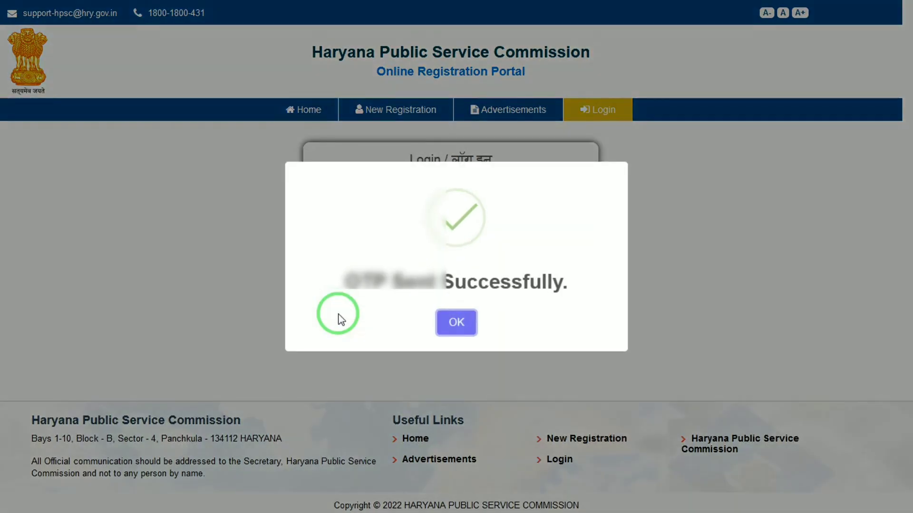
click(455, 325)
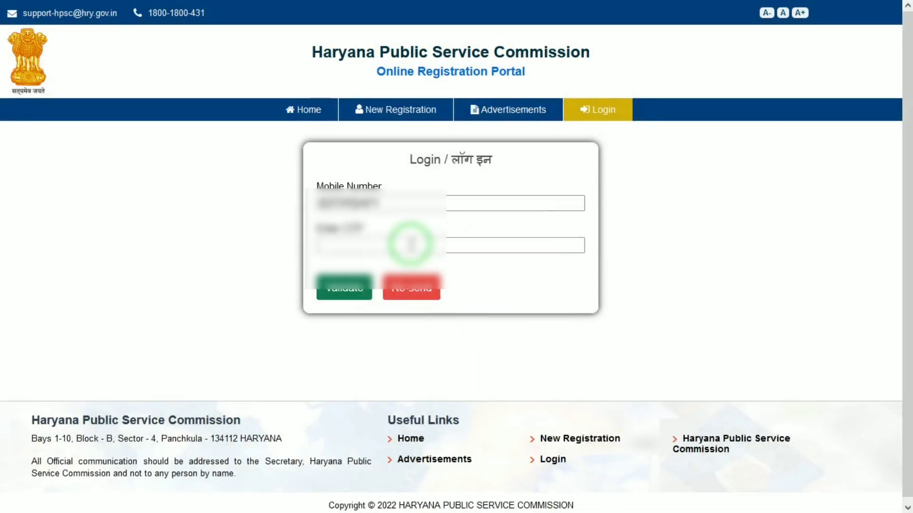
click(422, 243)
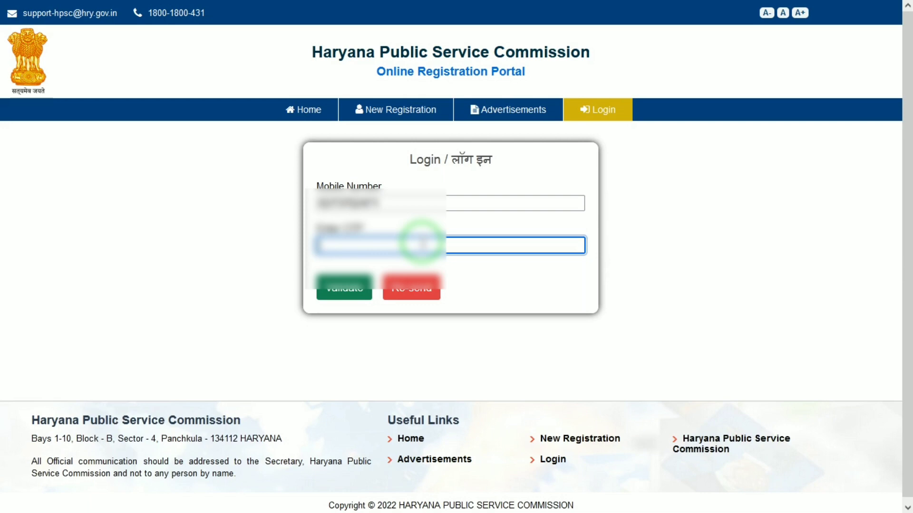
text(••)
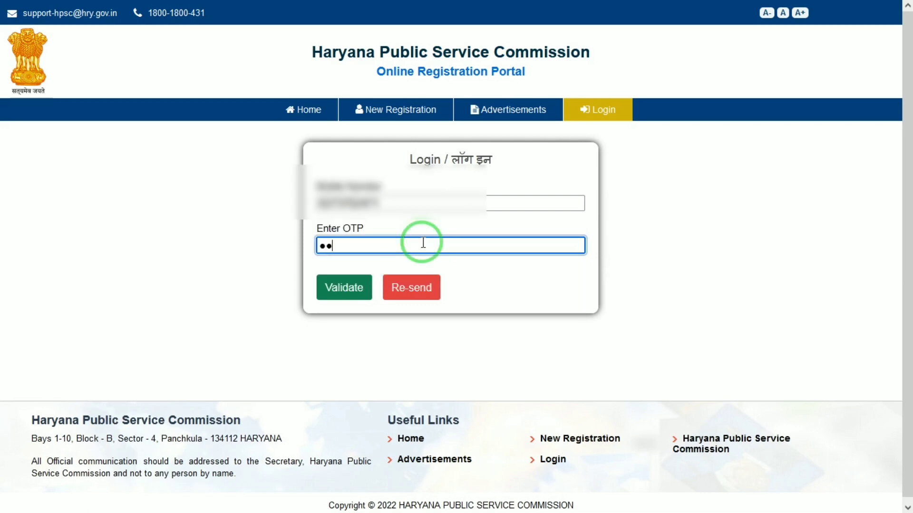
key(BackSpace)
text(•)
key(BackSpace)
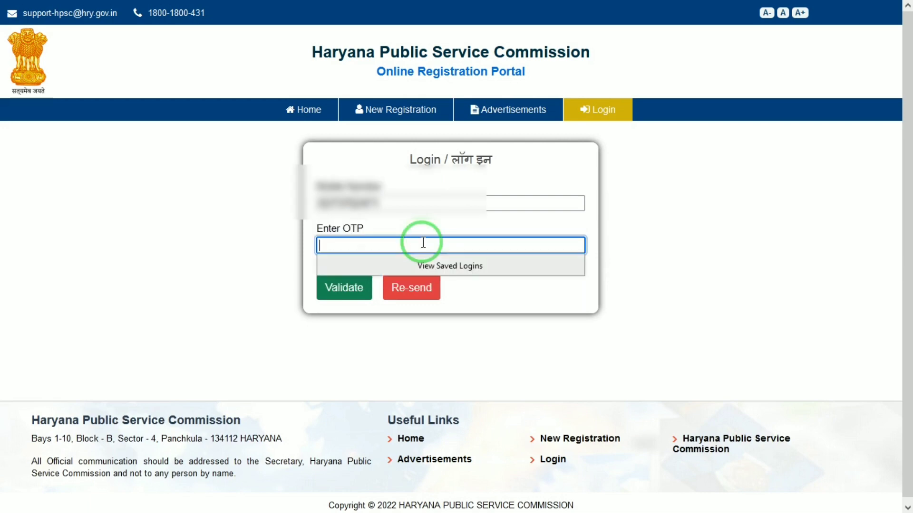
text(•)
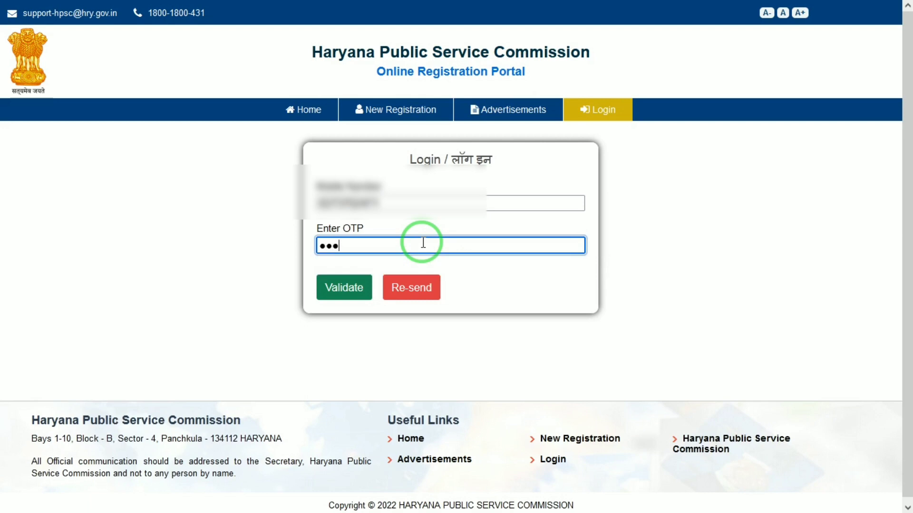
click(353, 290)
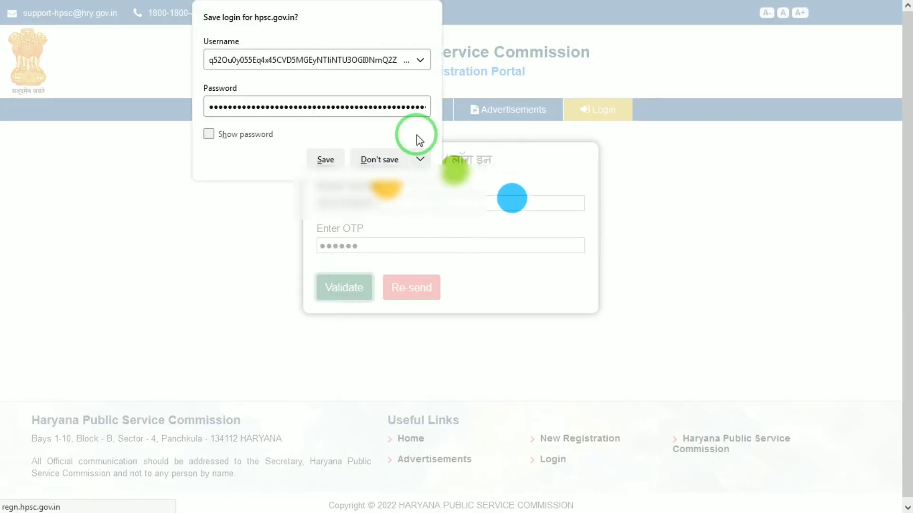
click(380, 159)
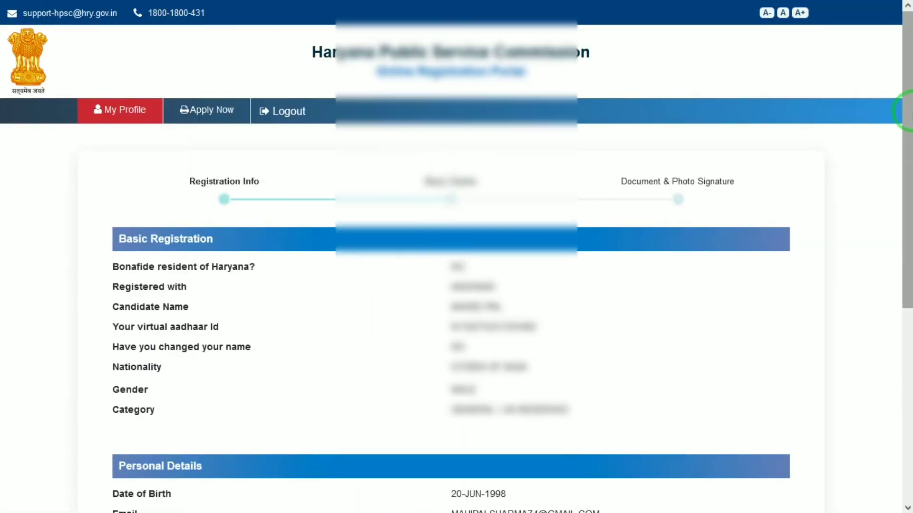
Continue to Basic Details and enter the mother's and father's names
scroll(902, 309, down, 7)
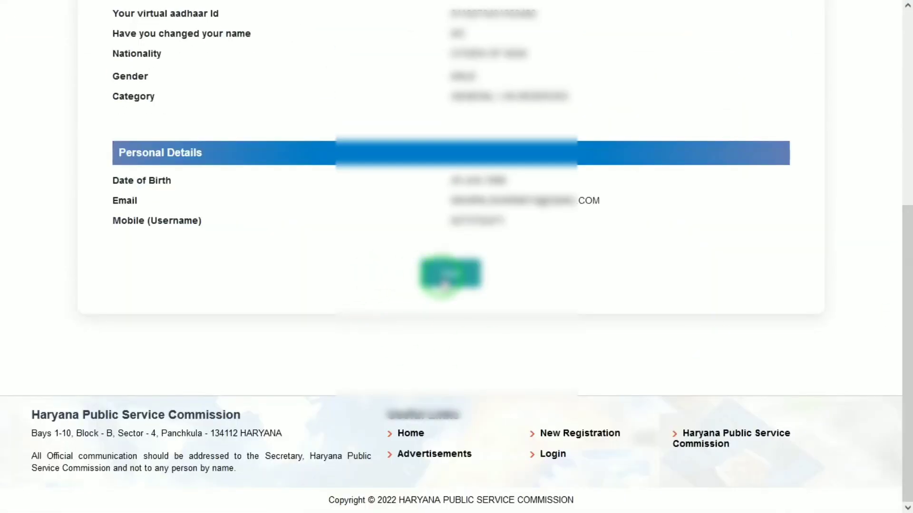
click(444, 281)
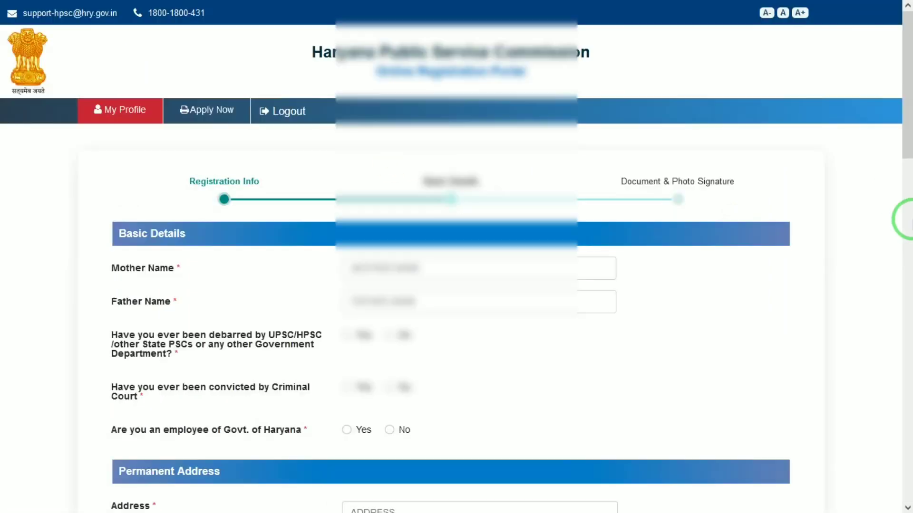
click(384, 266)
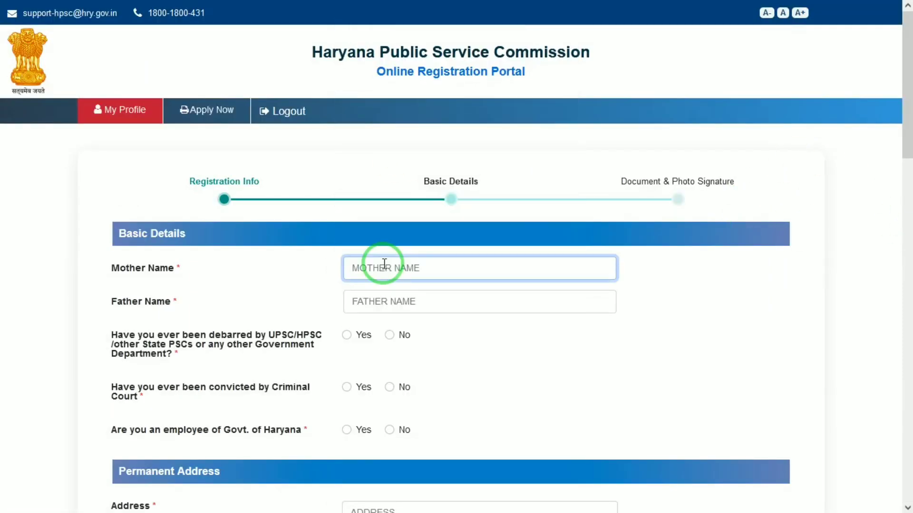
text(KUSH)
key(Tab)
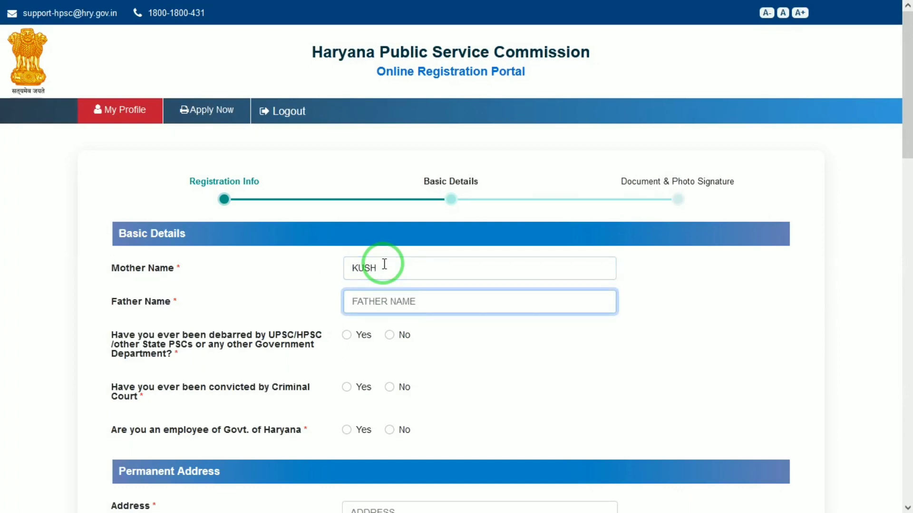
text(RAM)
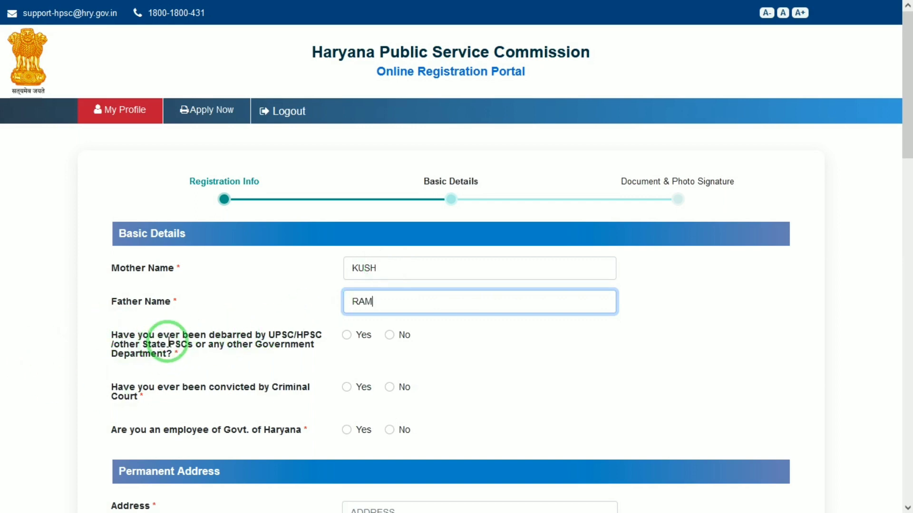
Answer No to being debarred, convicted by a criminal court, and a Haryana government employee
click(389, 335)
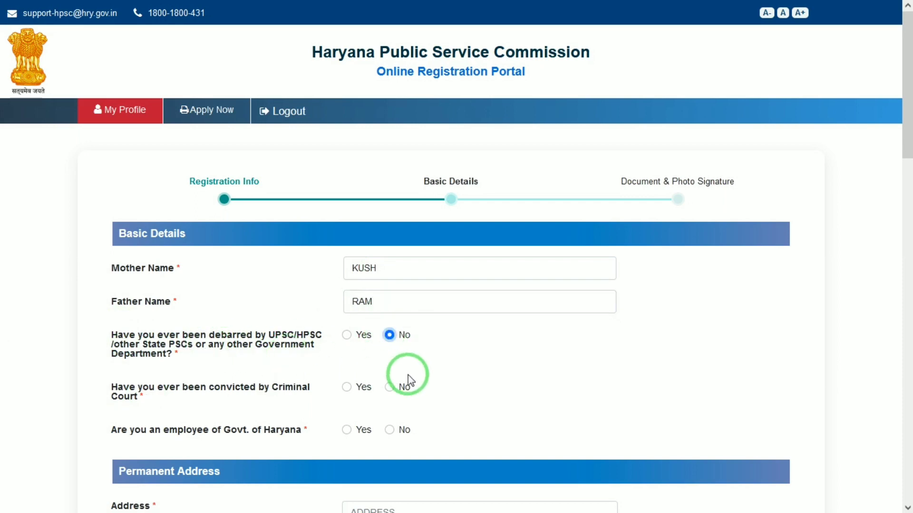
click(389, 387)
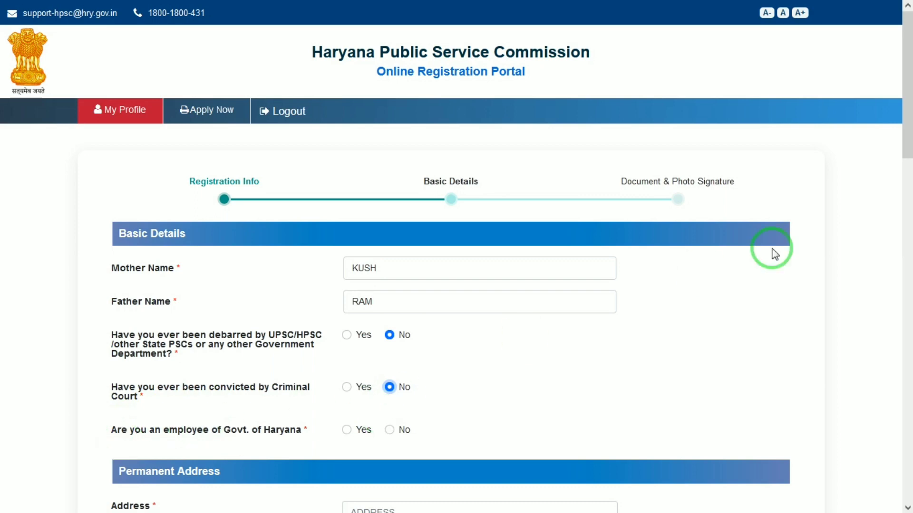
drag(910, 124, 910, 173)
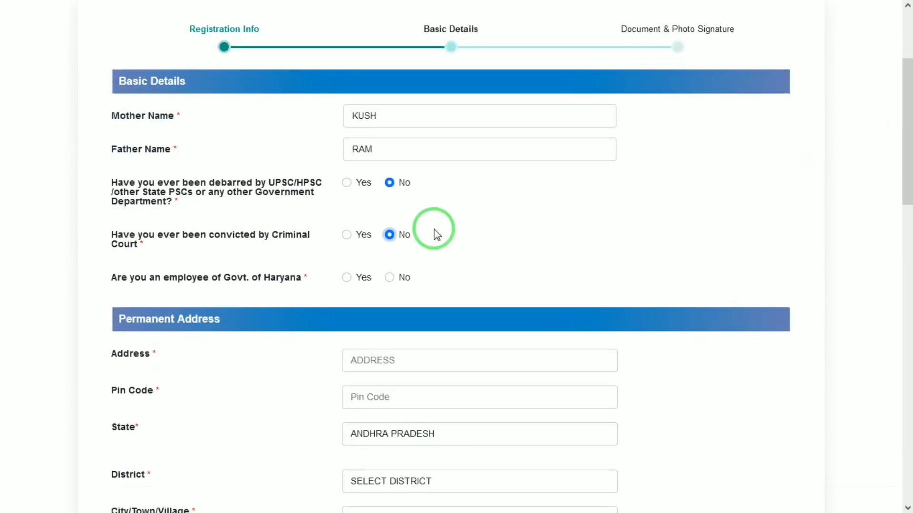
click(390, 277)
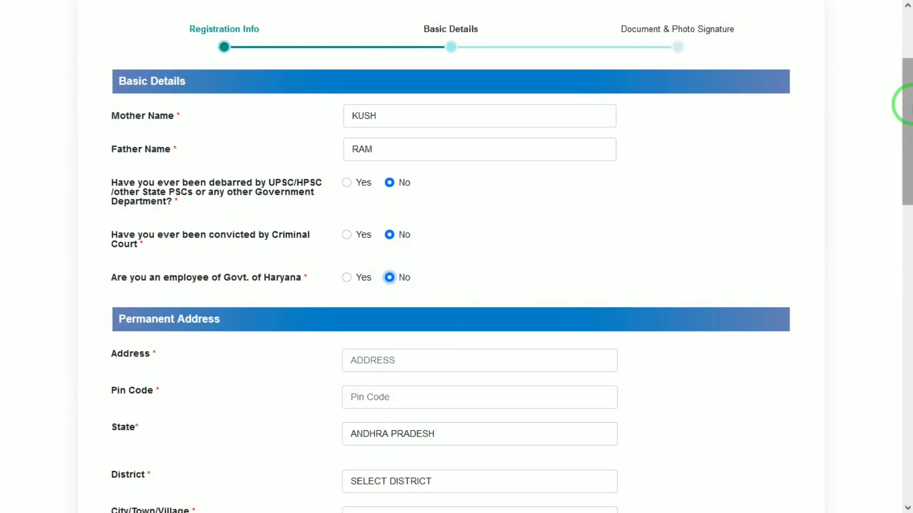
drag(905, 98, 906, 145)
Enter the permanent address line and pin code
click(450, 205)
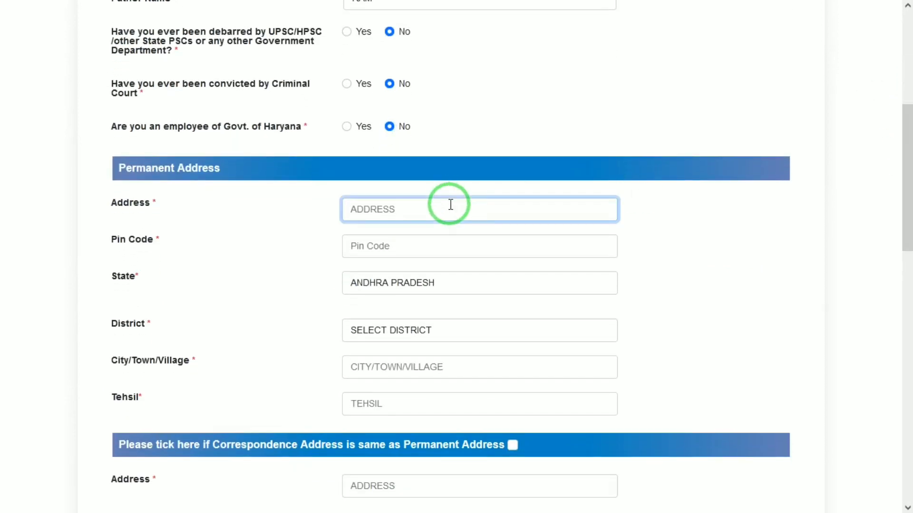
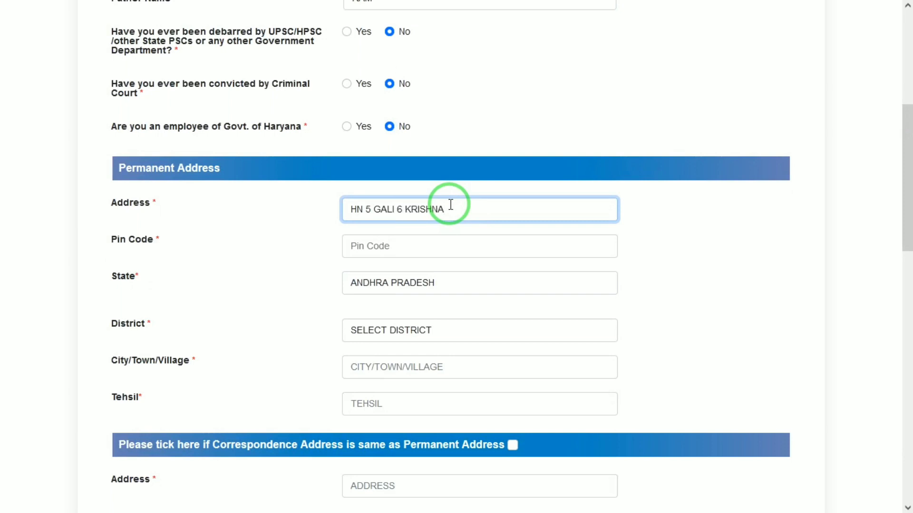
key(Tab)
text(28)
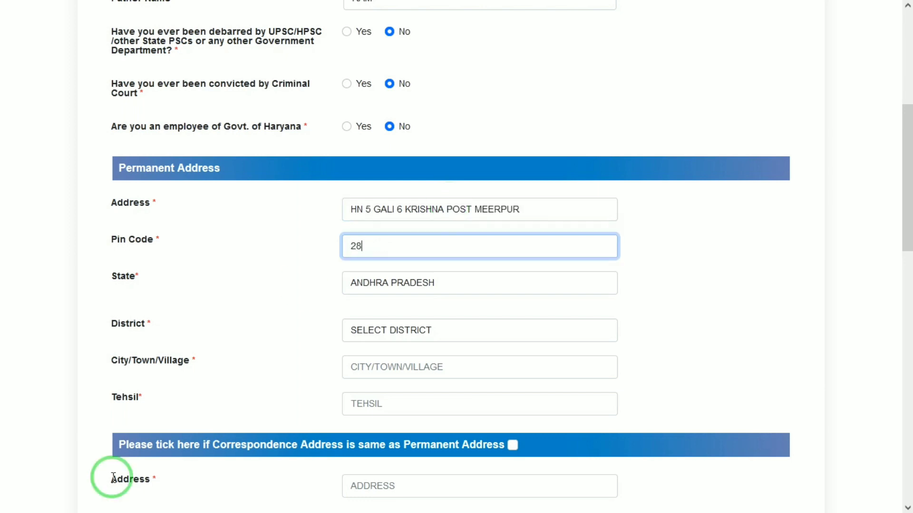
key(Tab)
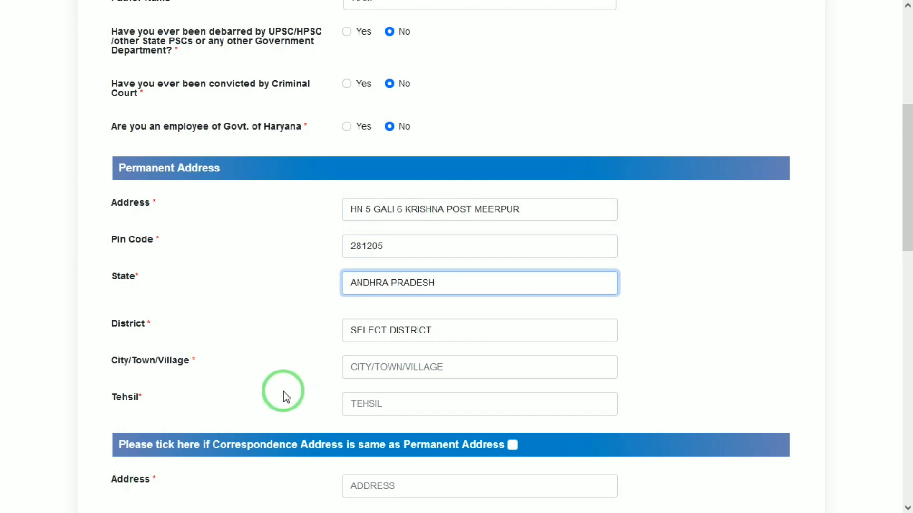
Select state UTTAR PRADESH and district MATHURA
click(402, 284)
key(u)
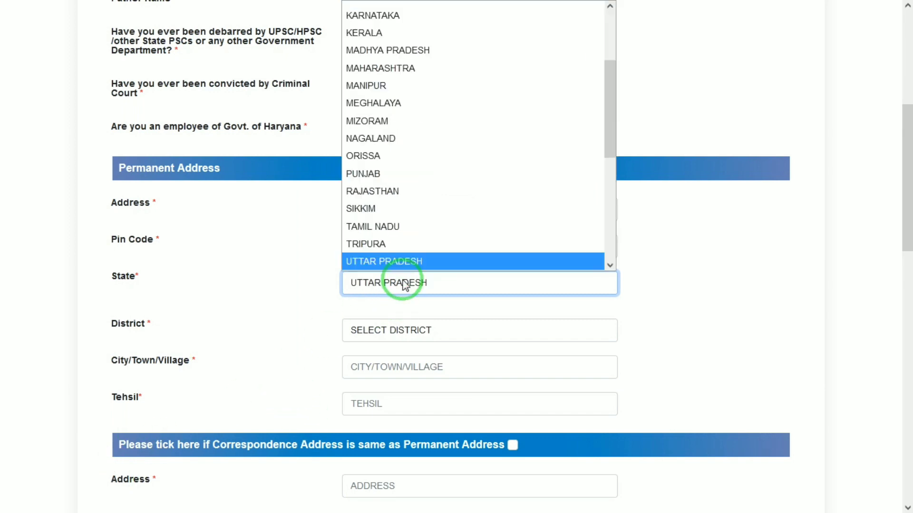
key(Return)
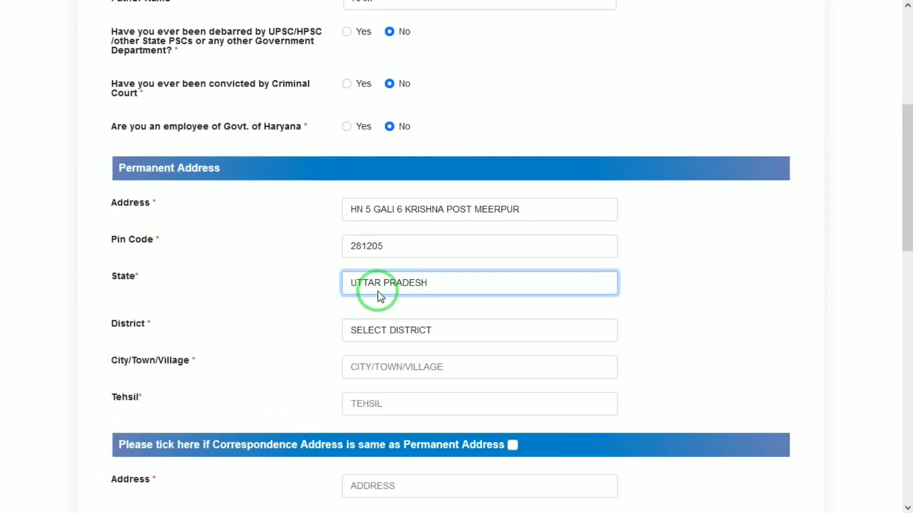
click(378, 336)
key(m)
key(a)
key(t)
key(Return)
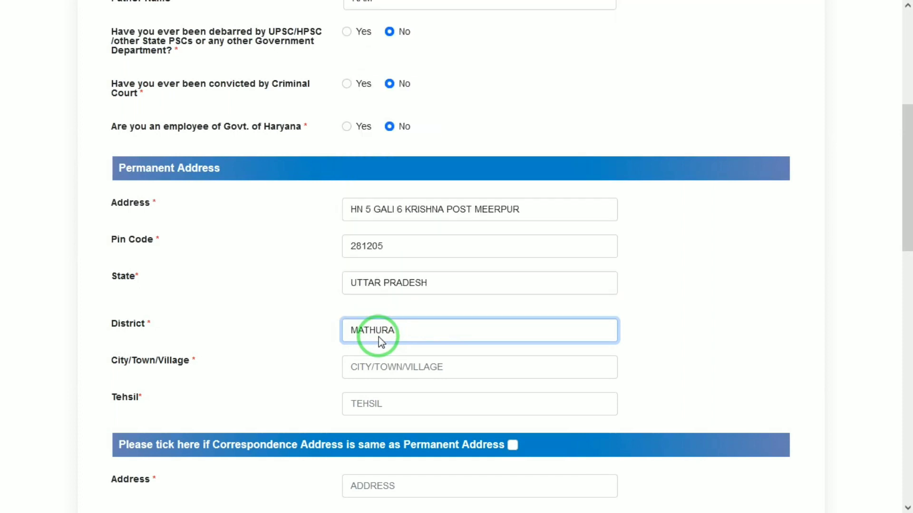
key(Tab)
Fill in city/town/village and tehsil, and mark correspondence address same as permanent
click(368, 365)
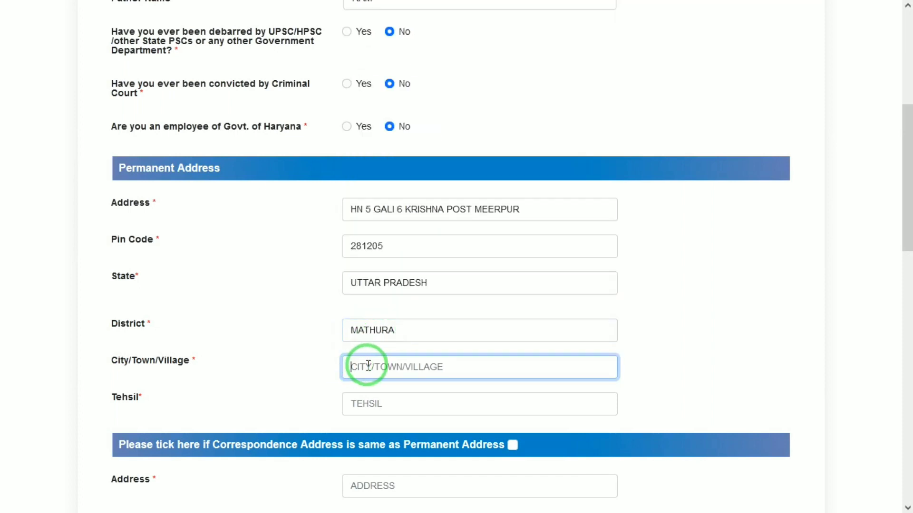
text(KRISHNA)
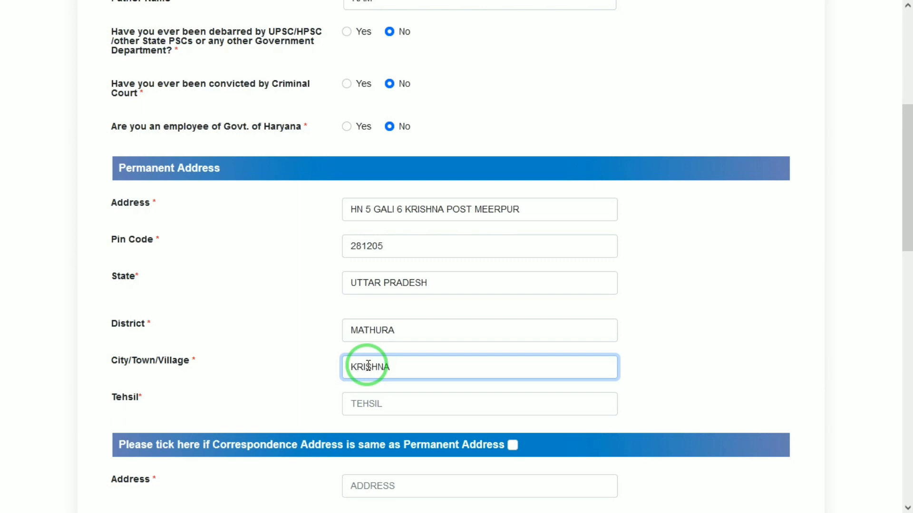
key(Tab)
text(MANT)
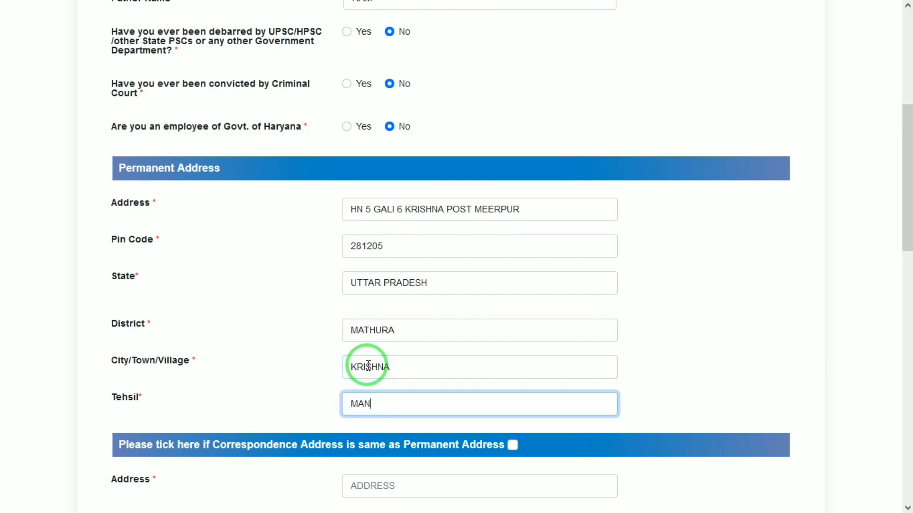
key(Tab)
key(space)
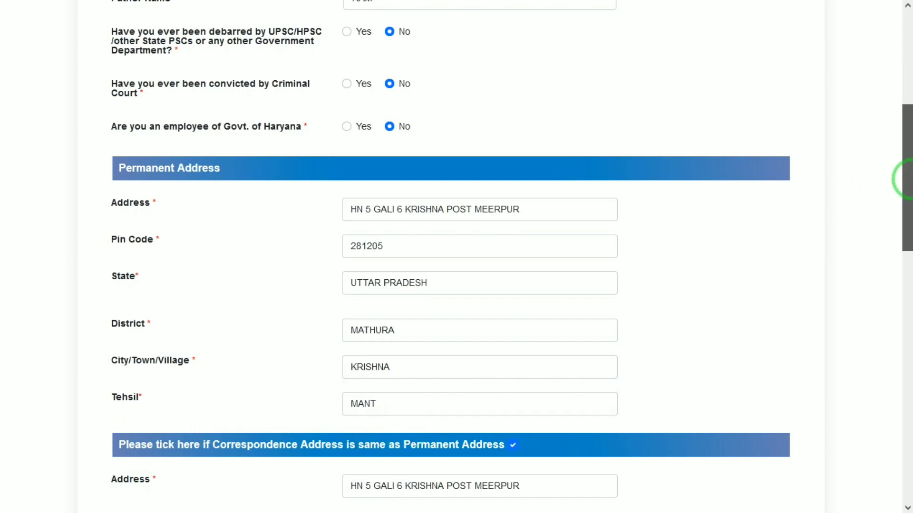
drag(907, 173, 908, 350)
Enter the account holder's name, bank account number and bank name
click(417, 242)
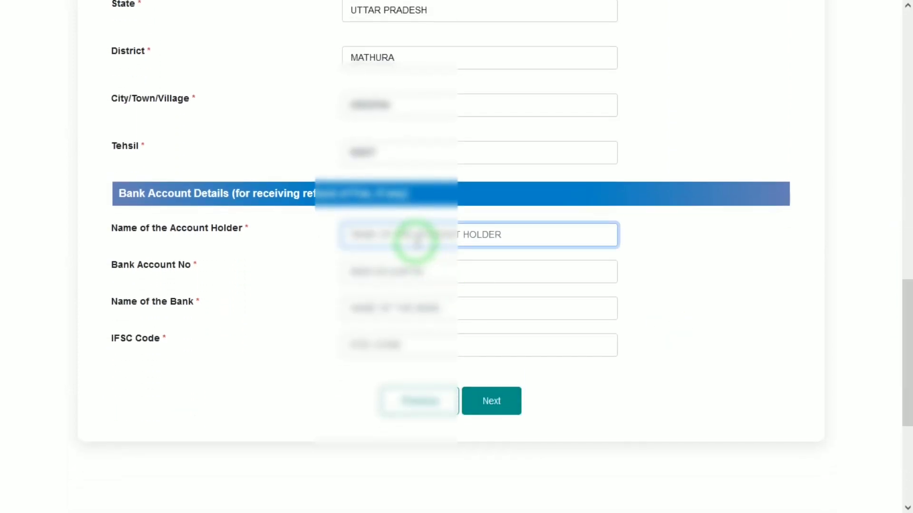
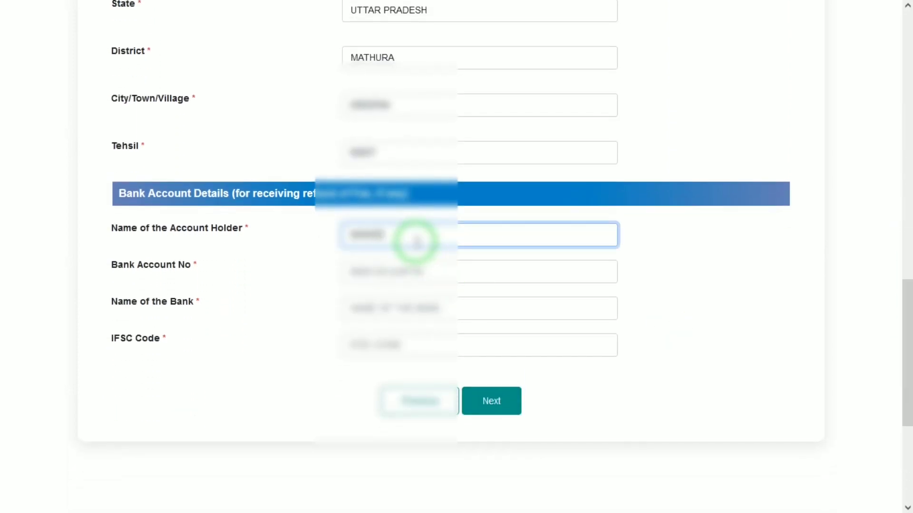
key(Tab)
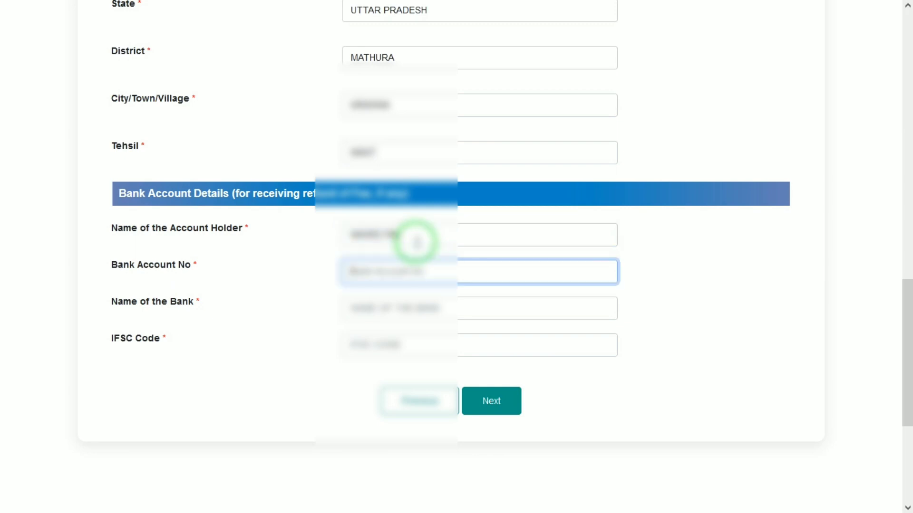
drag(908, 358, 909, 381)
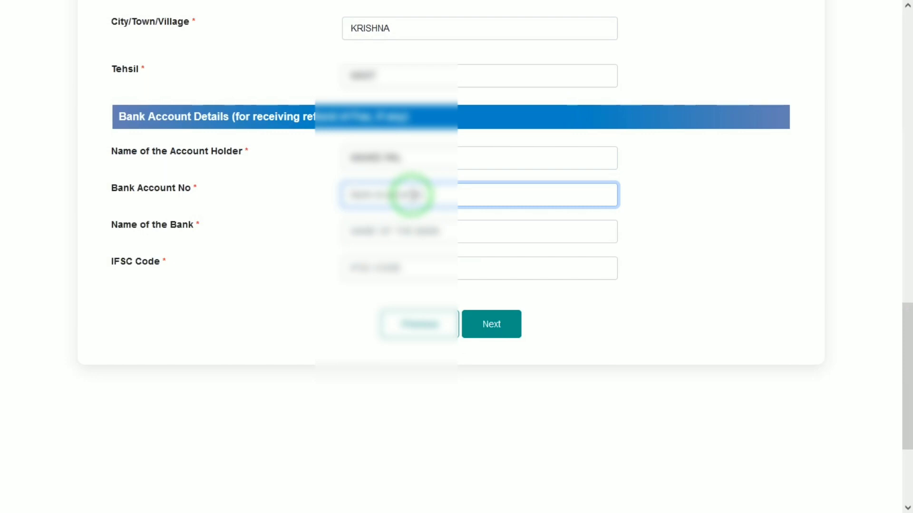
text(???????)
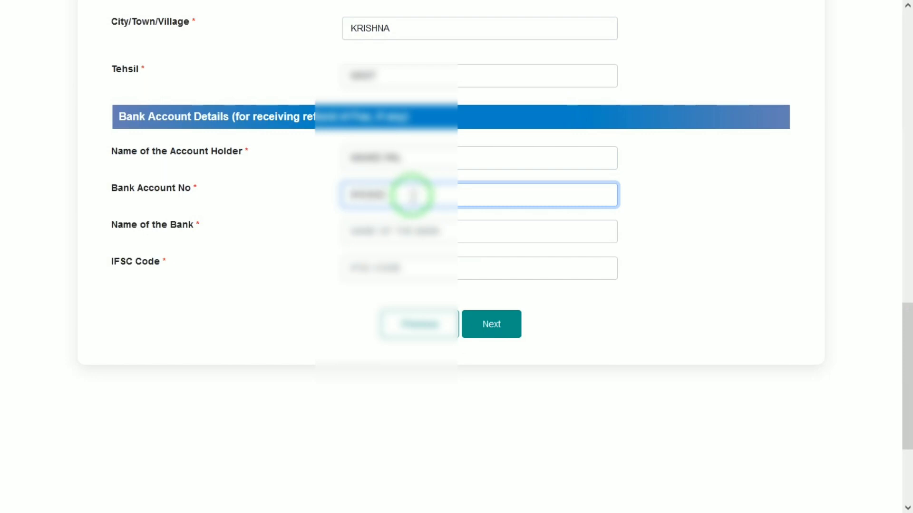
text(?????)
key(Tab)
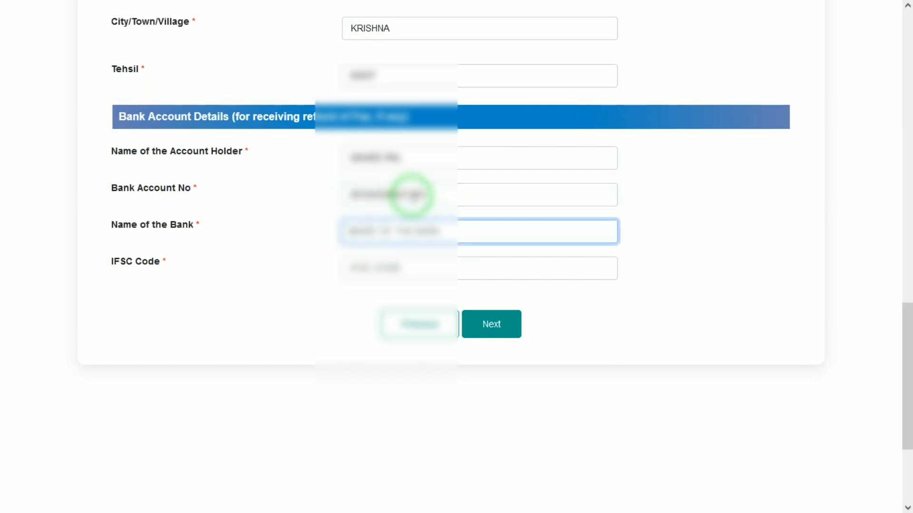
text(????????)
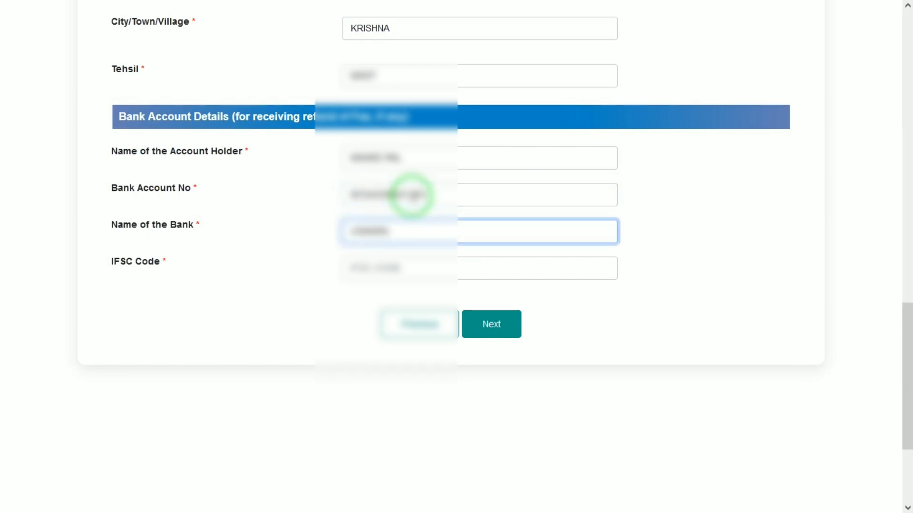
text(?????)
Enter the Canara Bank IFSC code, correcting the mistyped characters
key(Tab)
text(??)
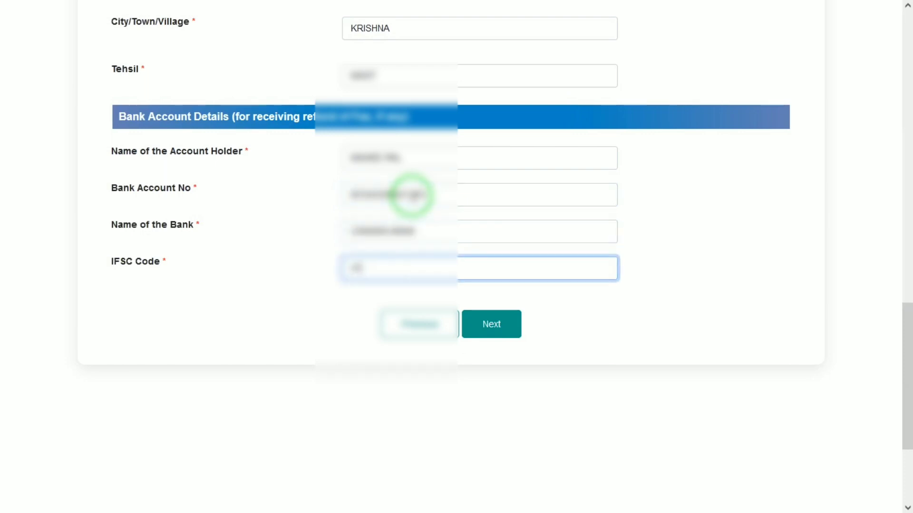
key(BackSpace)
key(BackSpace)
text(C)
key(BackSpace)
text(CNRB000????)
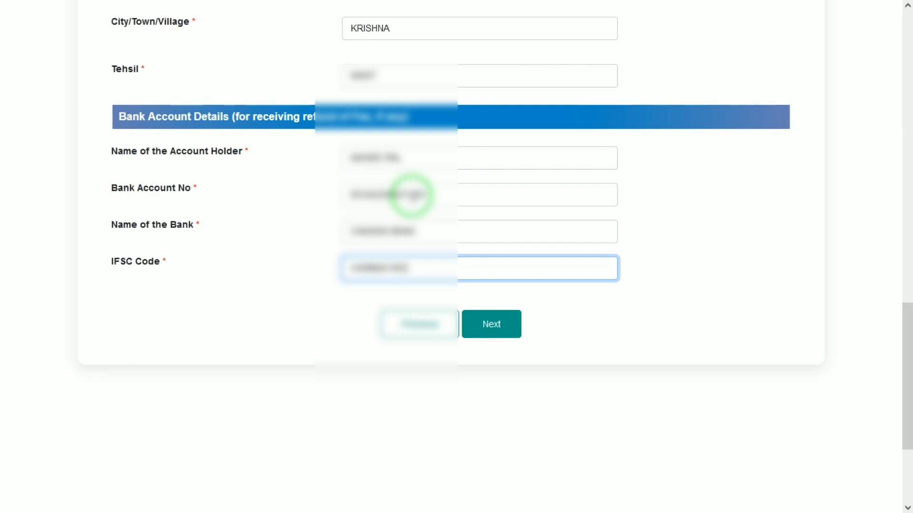
key(BackSpace)
text(01)
Save the basic details and continue to the document upload section
click(493, 324)
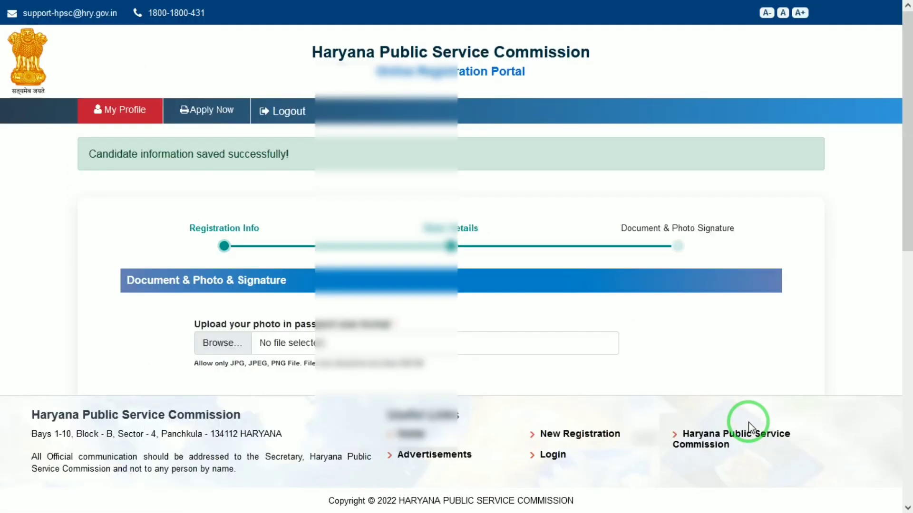
scroll(909, 240, down, 3)
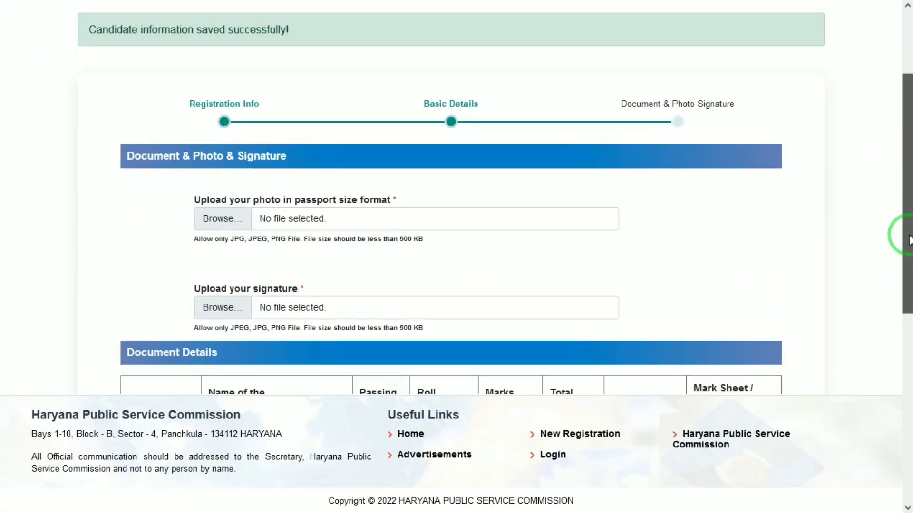
scroll(909, 240, down, 1)
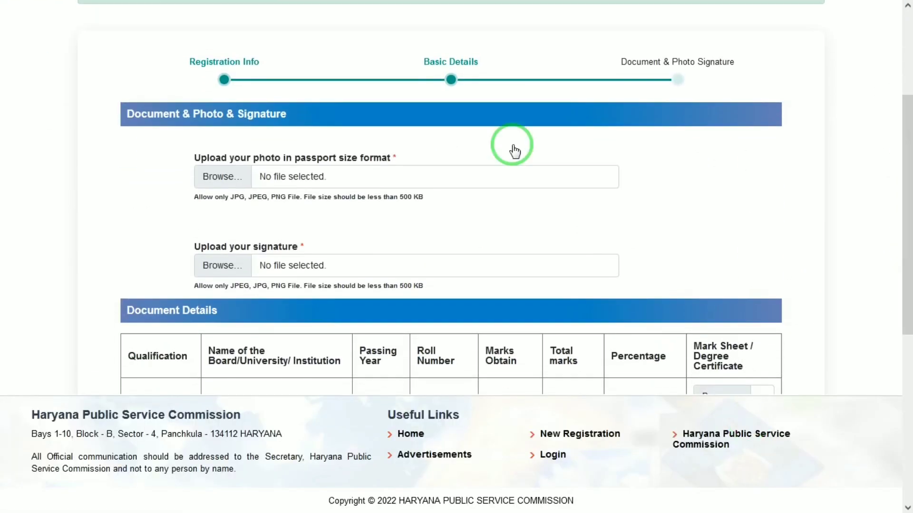
Attach 1.jpg from the D-drive candidate folder as the passport-size photo
click(223, 176)
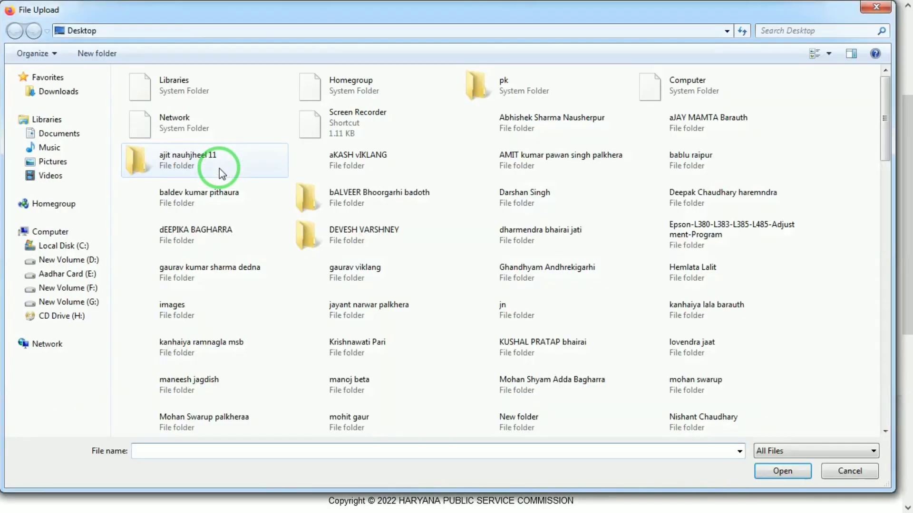
click(47, 262)
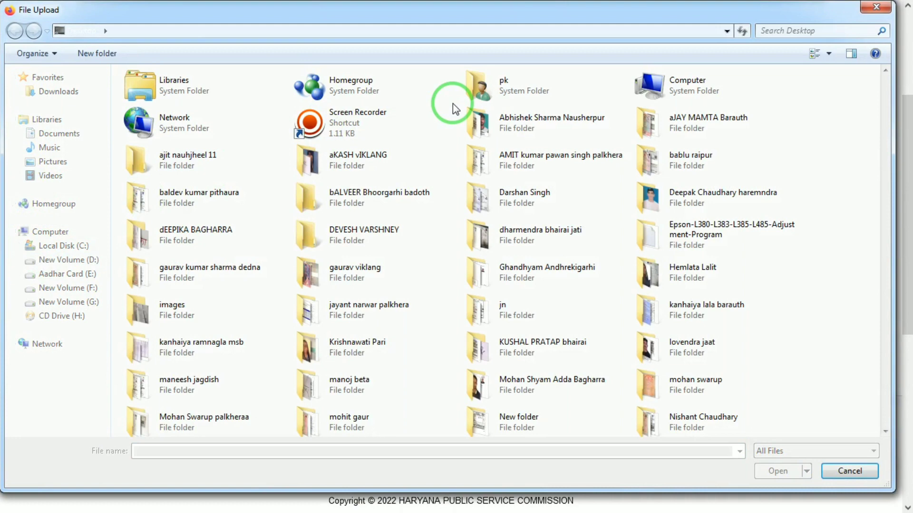
click(490, 107)
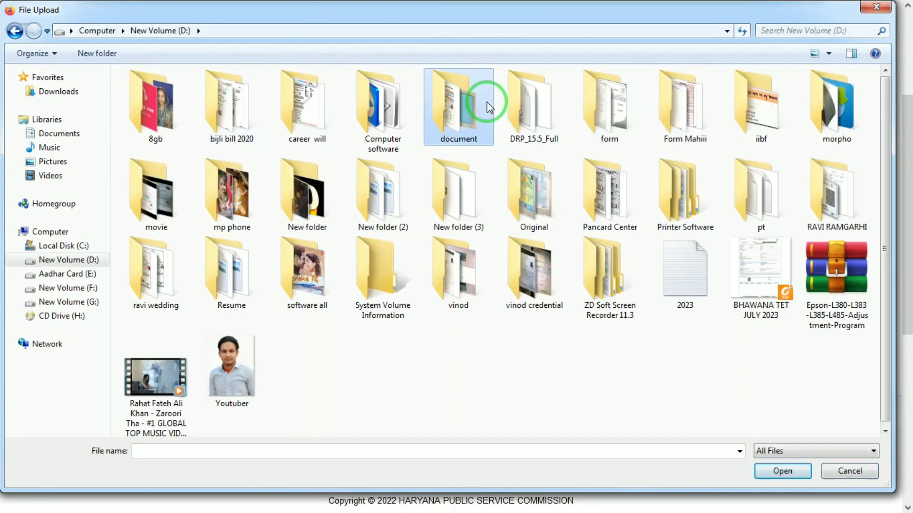
double_click(490, 106)
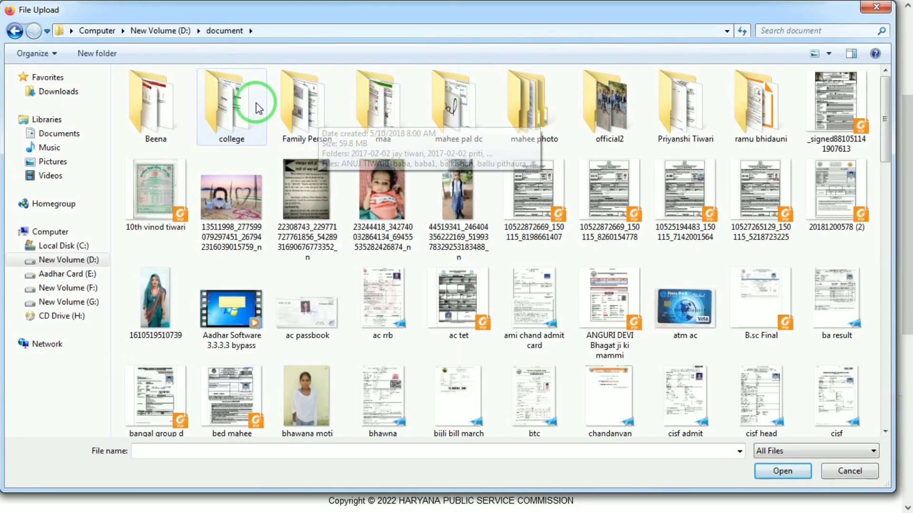
double_click(452, 107)
click(157, 192)
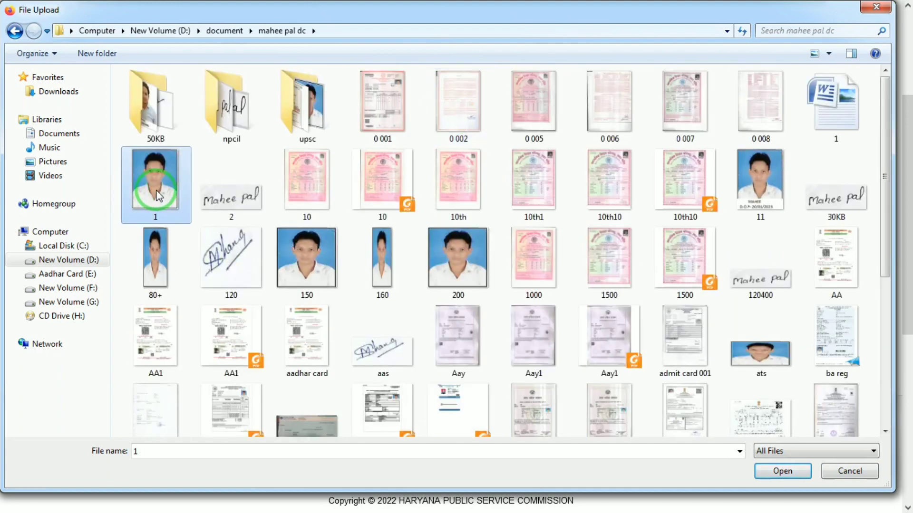
double_click(157, 195)
Attach 2.jpg as the signature image
click(261, 269)
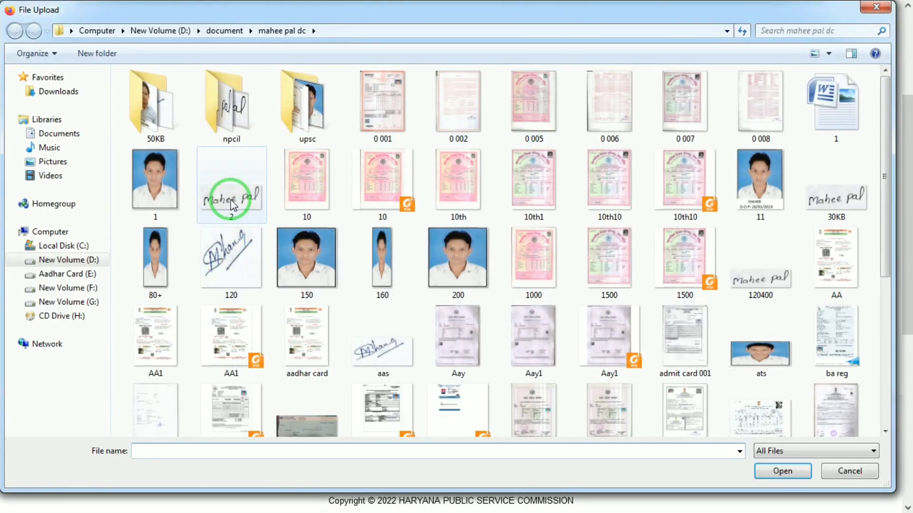
double_click(231, 200)
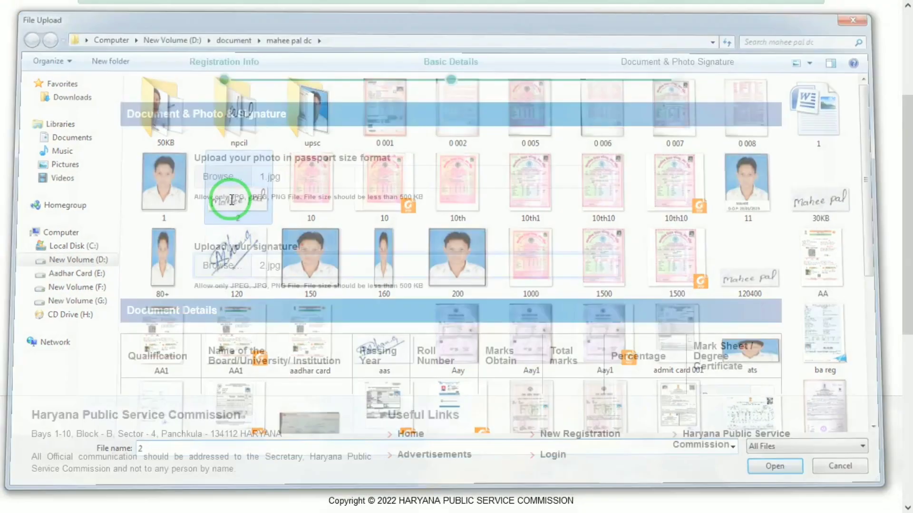
drag(908, 234, 908, 350)
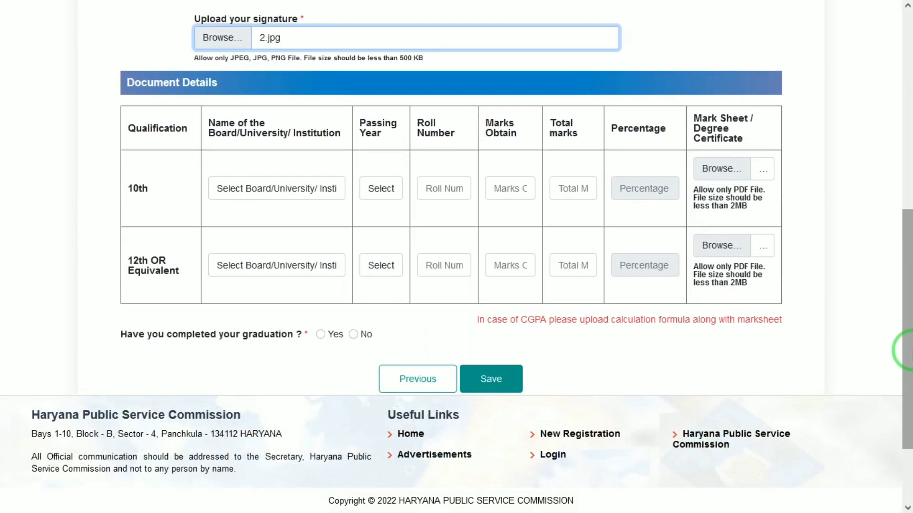
Set the 10th row to the Uttar Pradesh board with passing year 2013
click(317, 187)
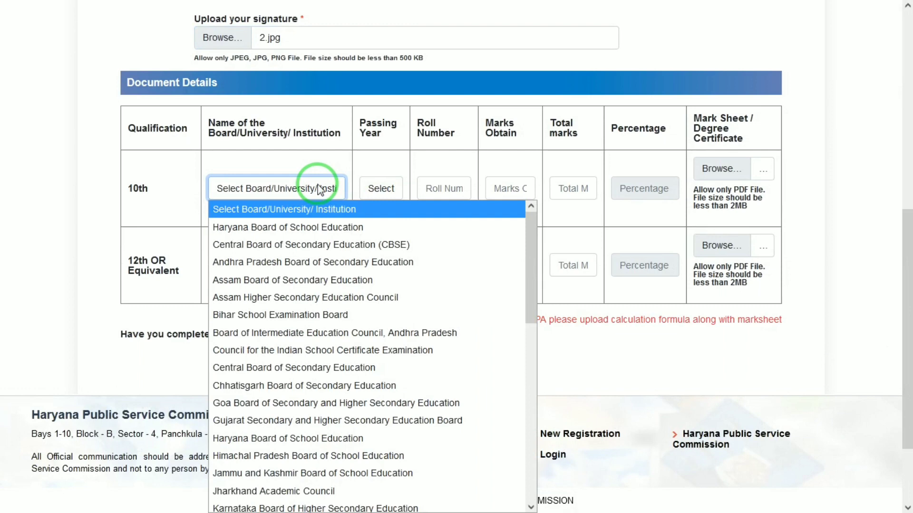
key(u)
key(Return)
click(373, 188)
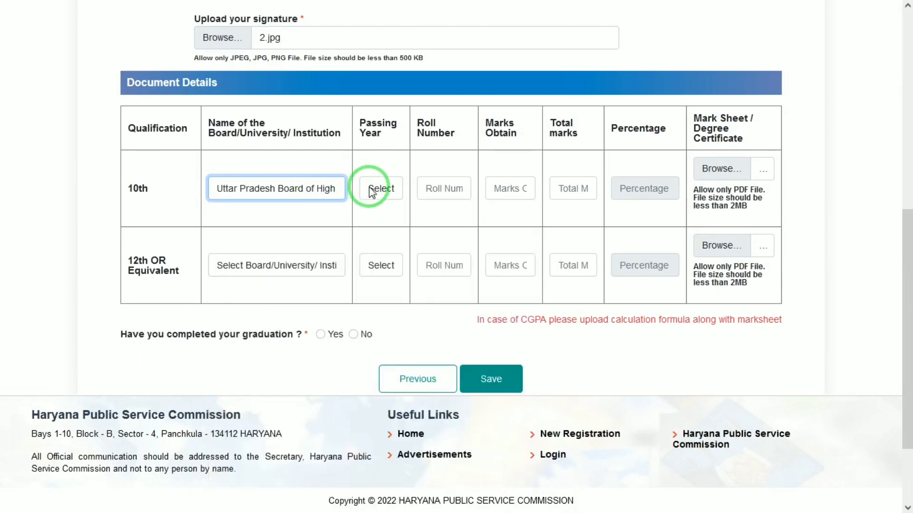
text(2013)
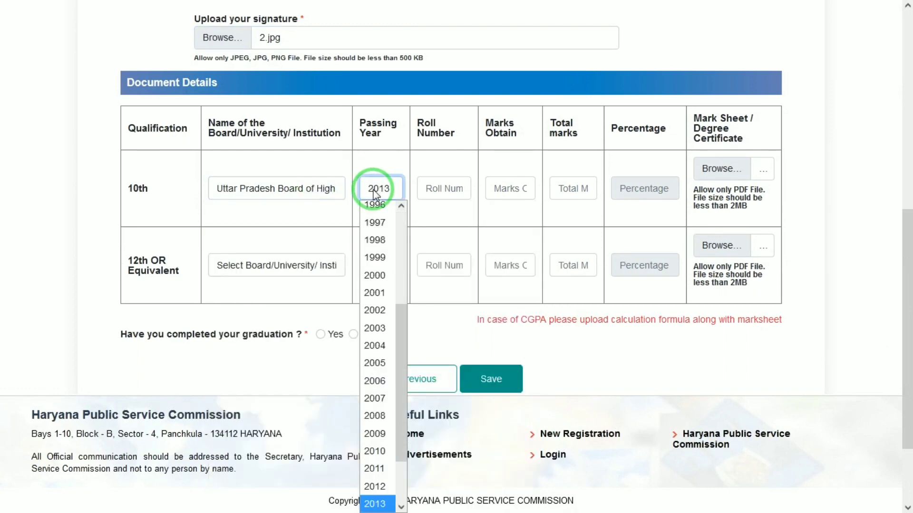
key(Return)
Enter the 10th roll number and 600 of 600 marks, and attach the 10th10 marksheet
key(Tab)
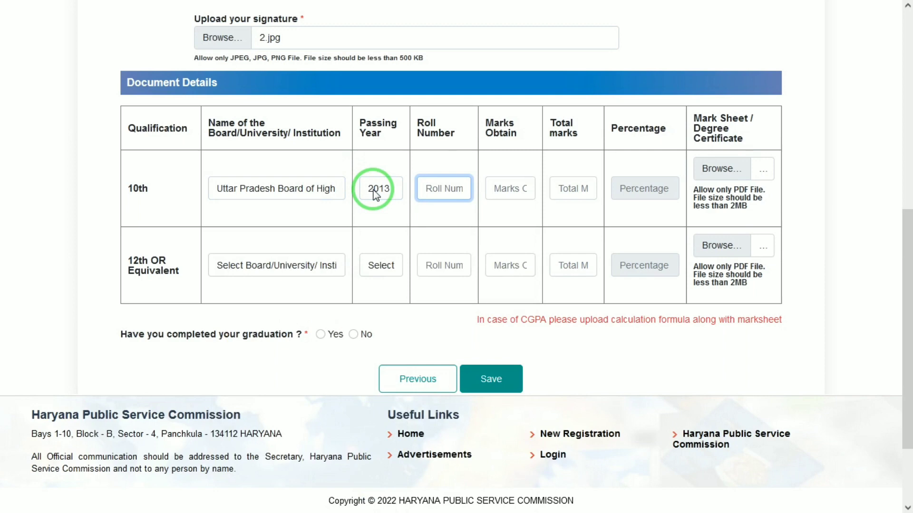
key(Tab)
text(6)
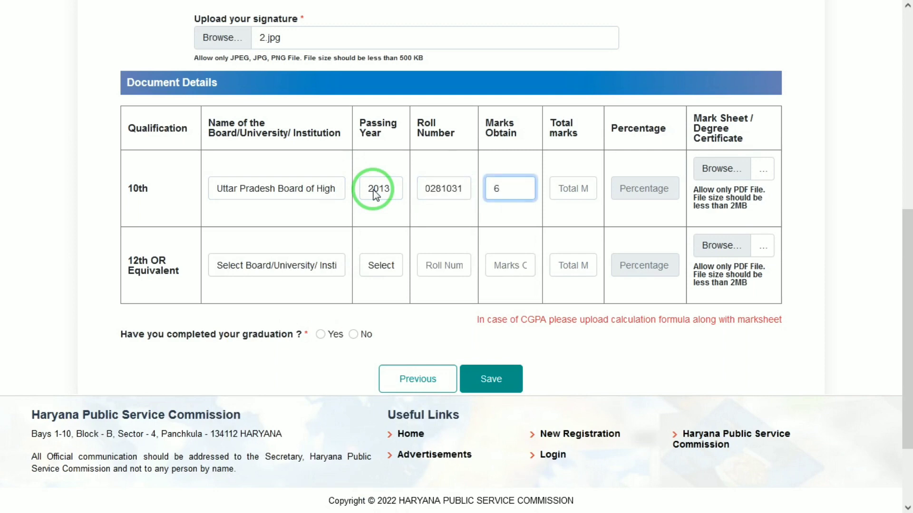
text(00)
key(Tab)
text(600)
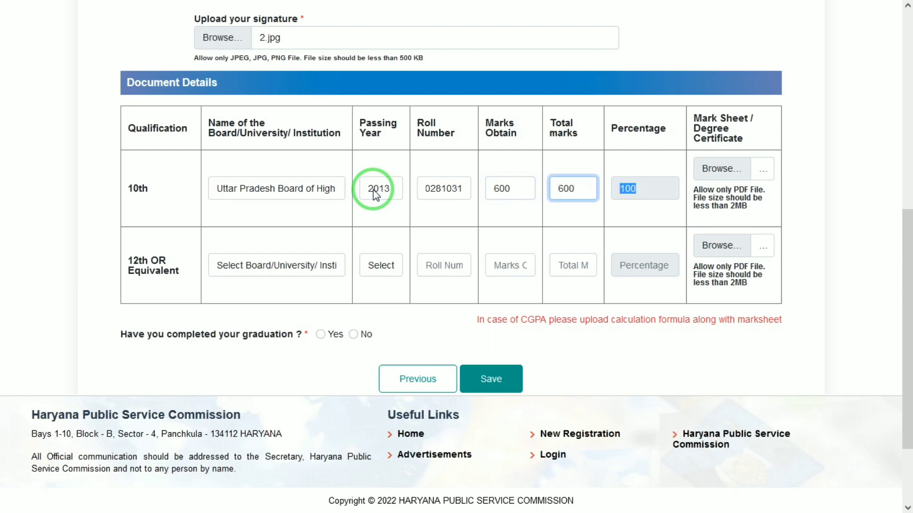
key(Tab)
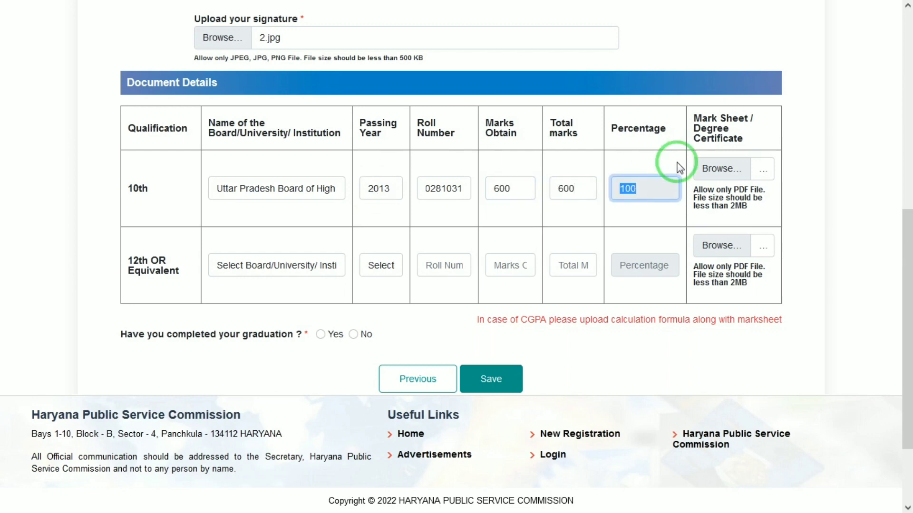
click(730, 172)
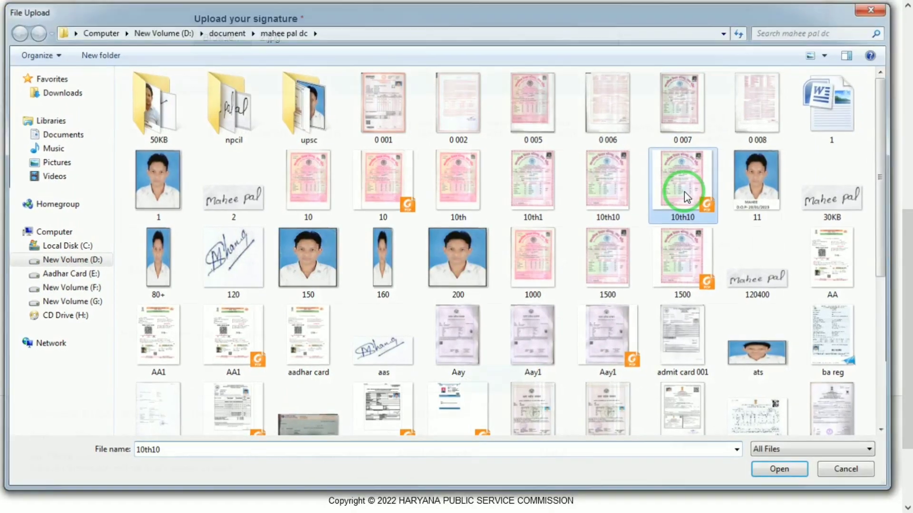
double_click(683, 192)
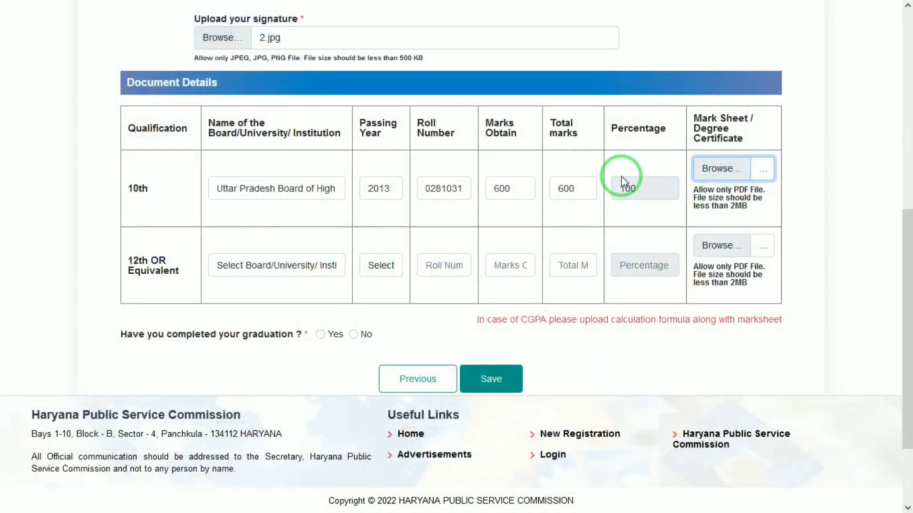
Set the 12th row to the Uttar Pradesh board with passing year 2015
click(254, 255)
text(u)
key(Return)
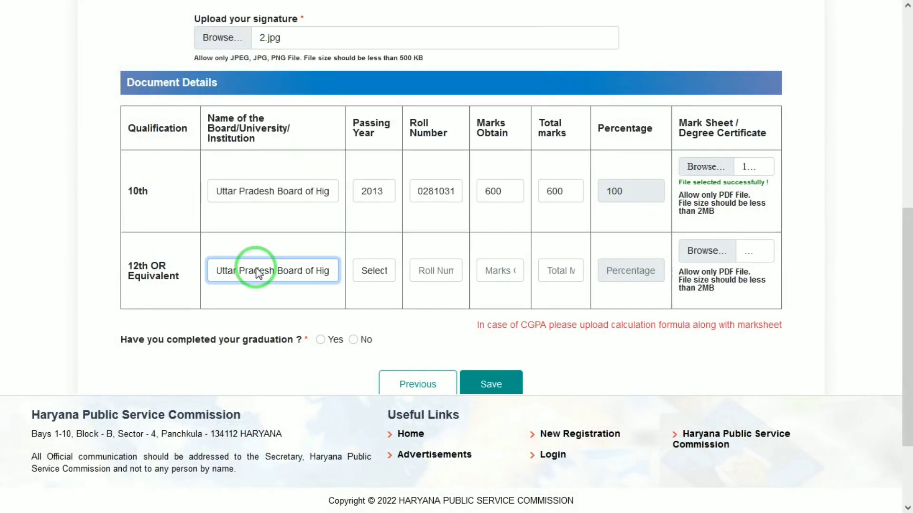
key(Tab)
click(371, 270)
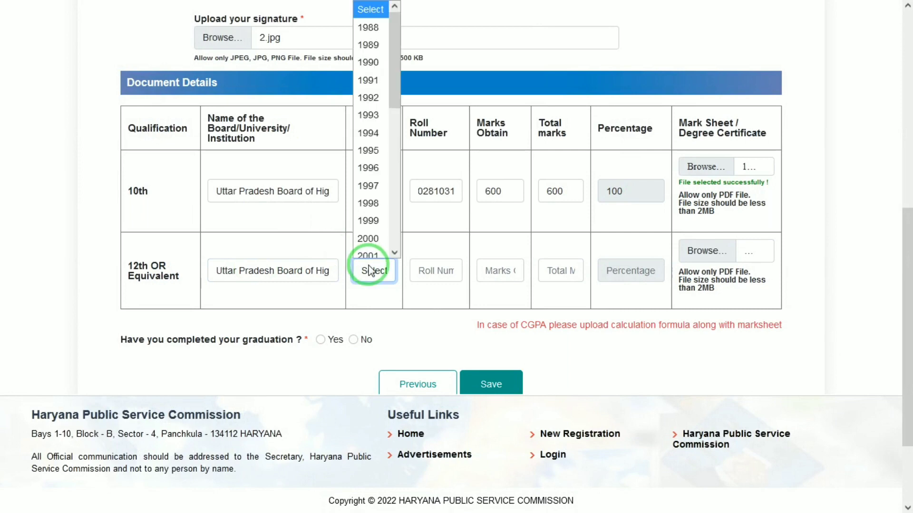
text(2015)
key(Return)
key(Tab)
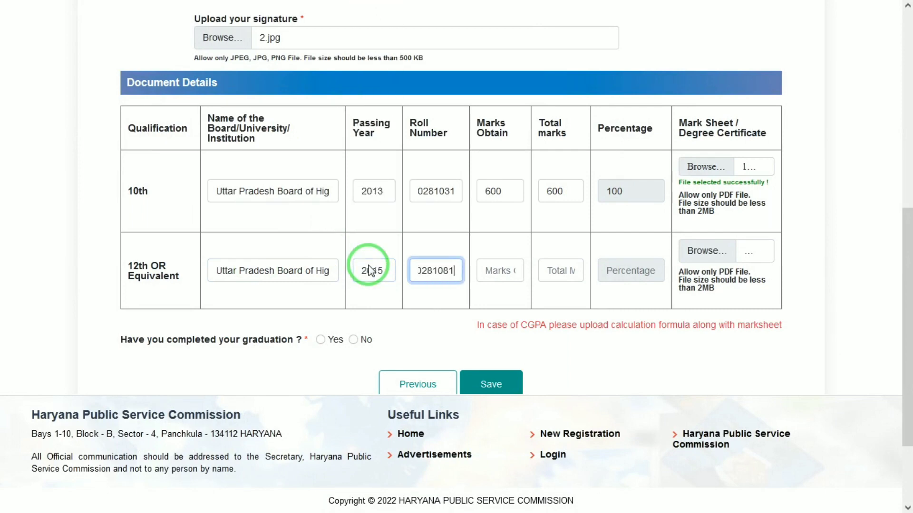
Enter the 12th marks as 50 of 50, clearing the marks-exceed-total warning
key(Tab)
text(500)
key(Tab)
text(5)
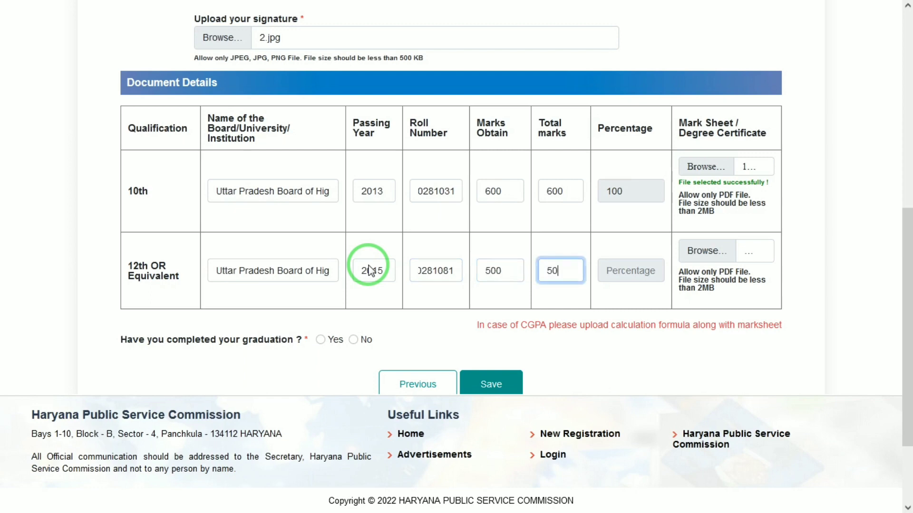
key(Tab)
click(455, 334)
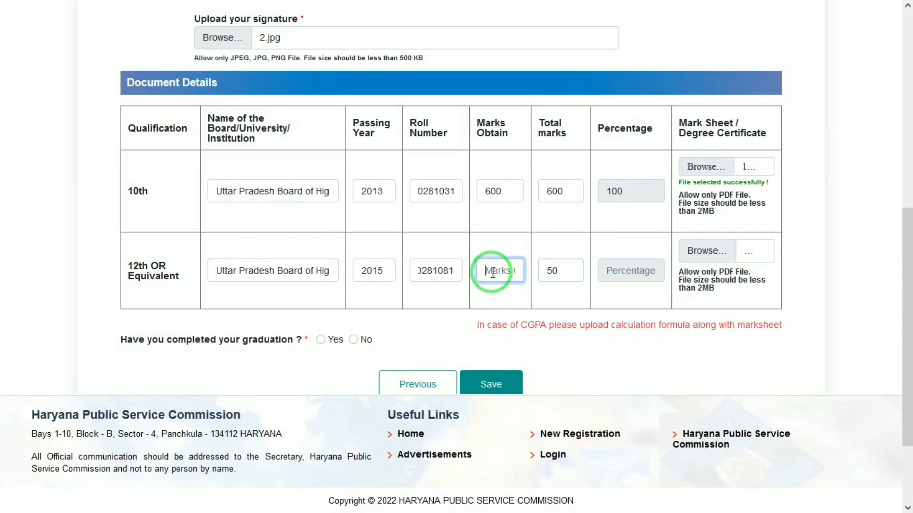
key(Tab)
key(Return)
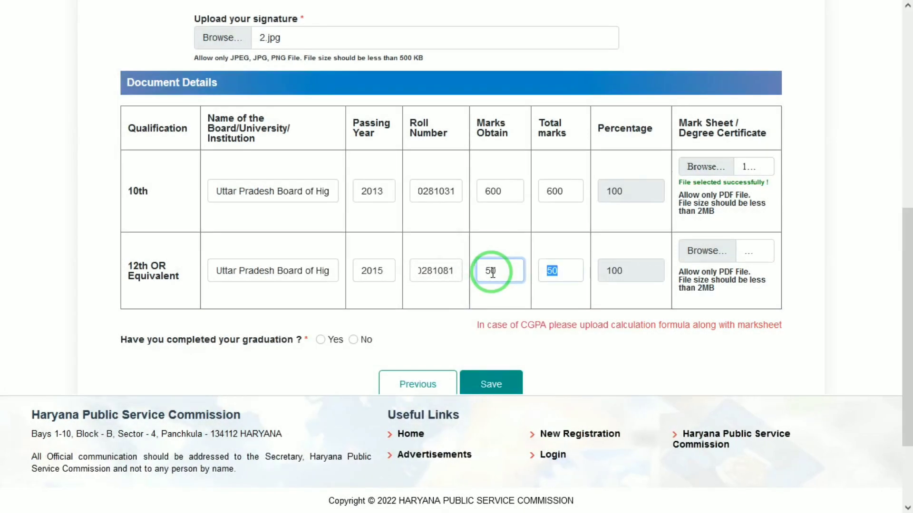
key(Tab)
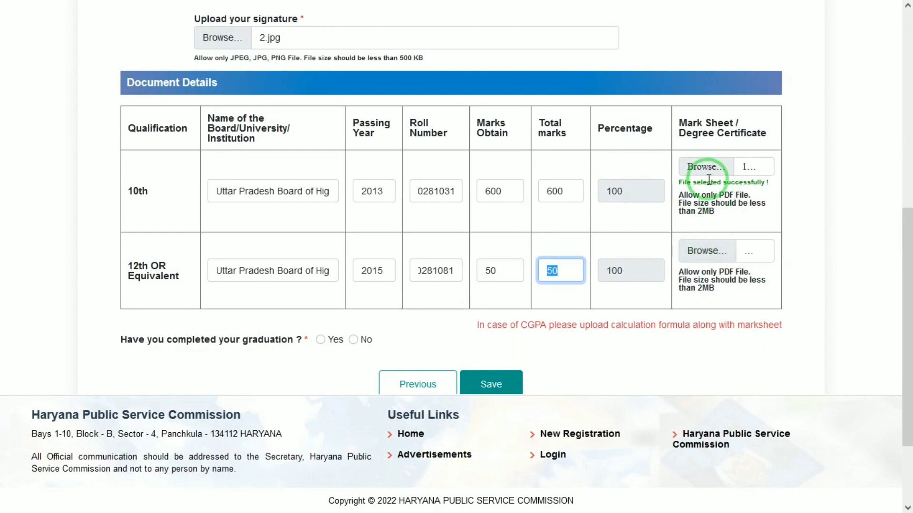
Attach the 10th10 file as the 12th marksheet
click(705, 251)
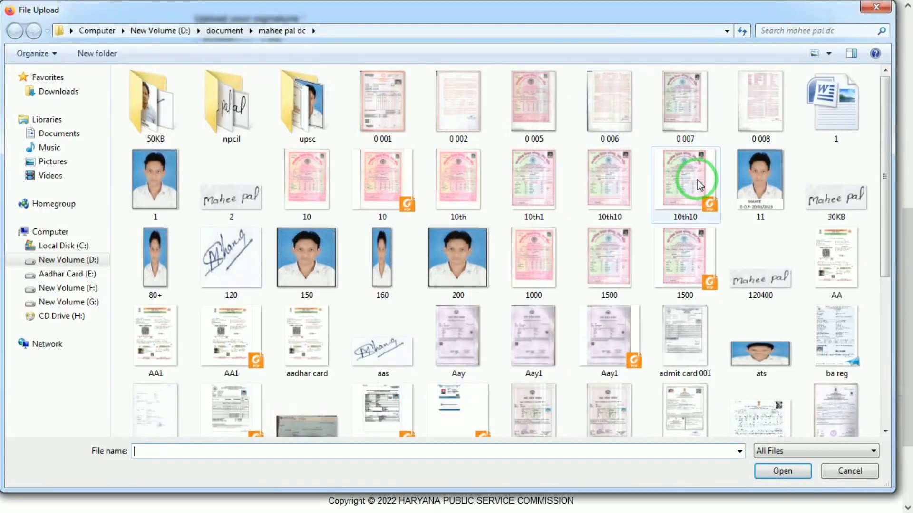
double_click(697, 179)
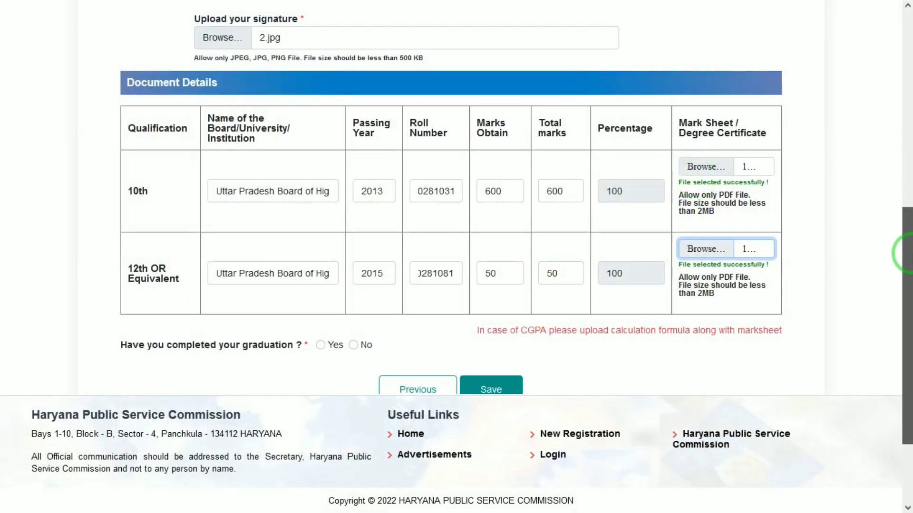
drag(907, 254, 907, 313)
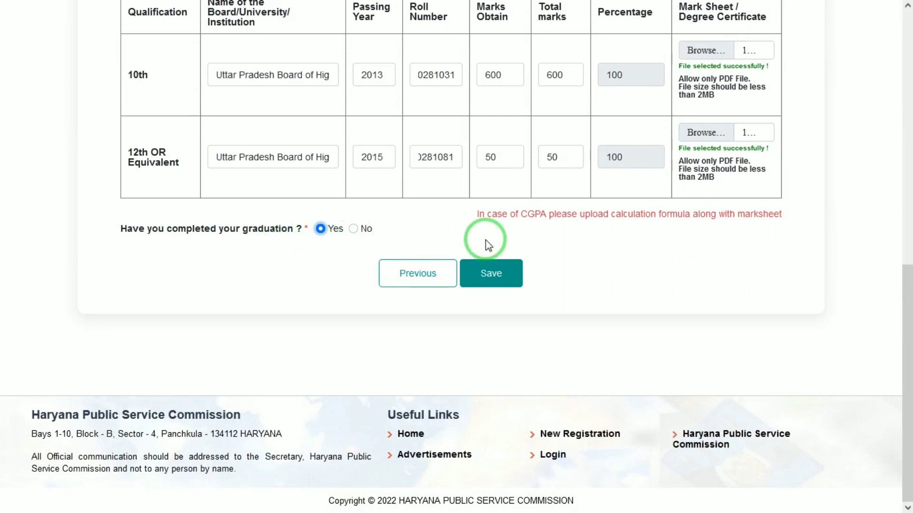
Save the education details to return to the PGT advertisements list
click(508, 272)
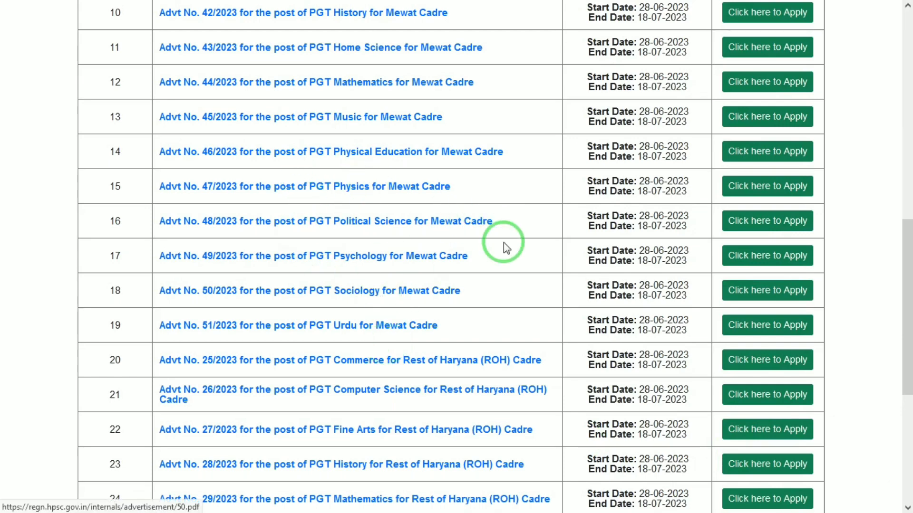
Apply for PGT Sociology (Mewat Cadre) and set row one to M.A. Sociology, Apeejay Stya University
click(764, 295)
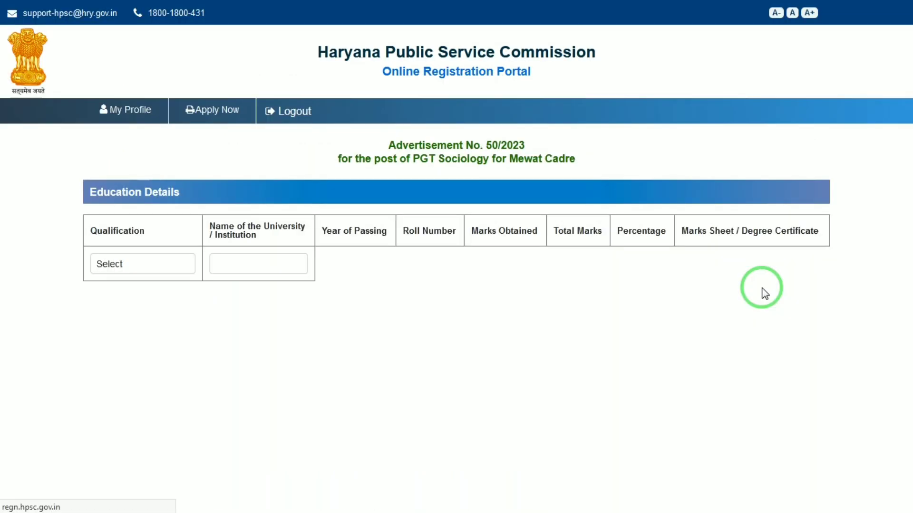
click(146, 280)
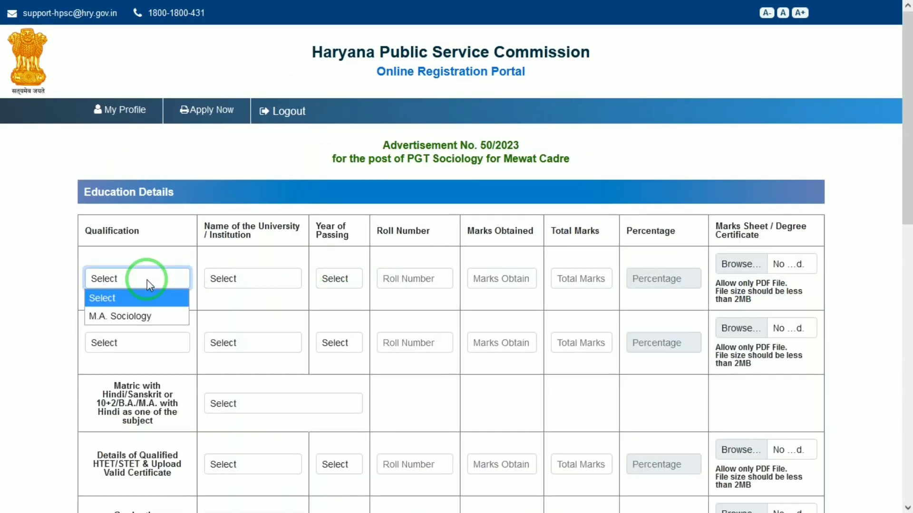
key(Down)
key(Return)
key(Tab)
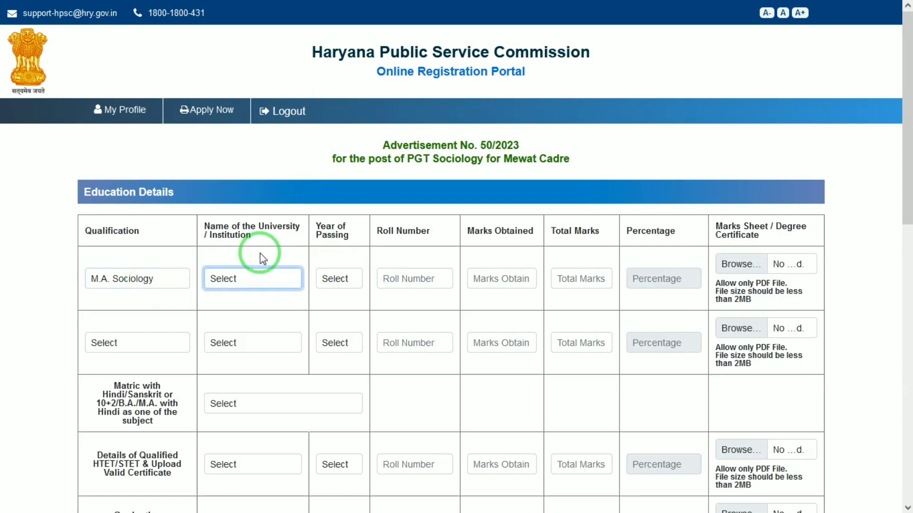
click(266, 279)
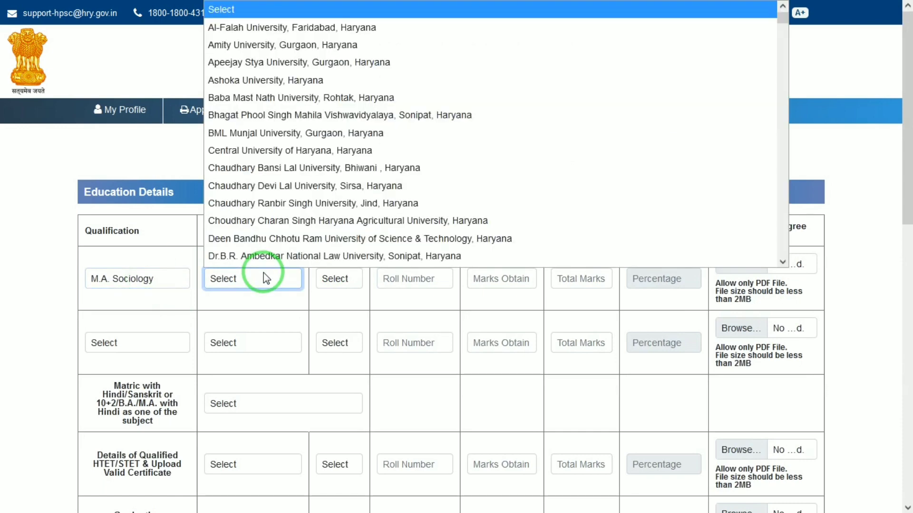
key(Down)
key(Down)
key(Return)
key(Tab)
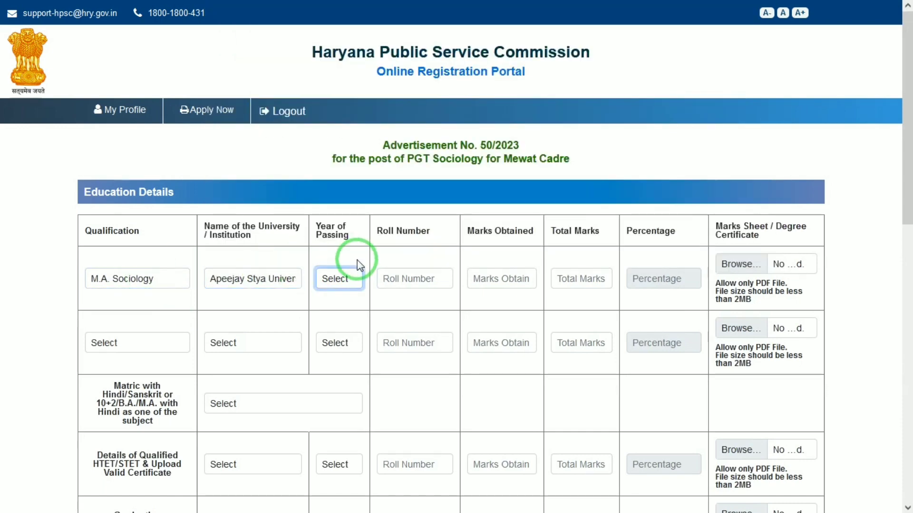
Give the M.A. row passing year 2017, 600 of 600 marks, and the 1500 PDF marksheet
click(354, 279)
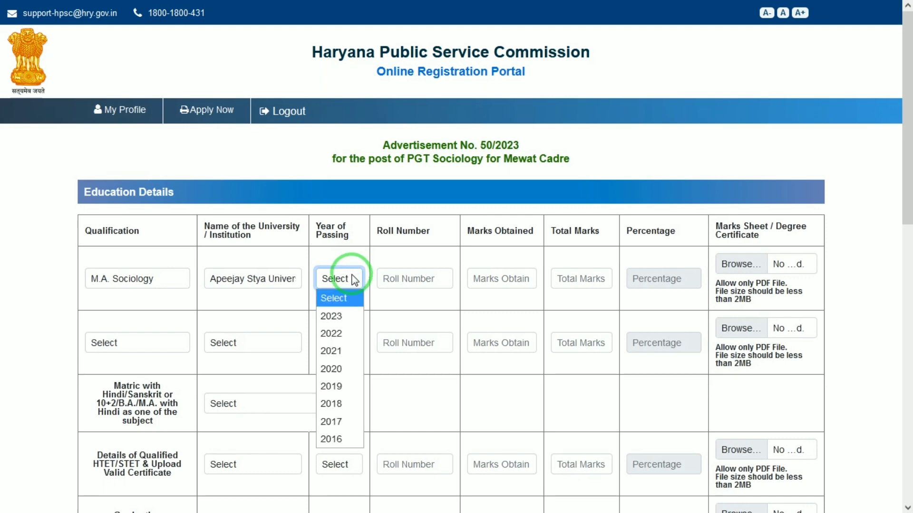
key(Down)
key(Down)
key(Down)
key(Down)
key(Down)
key(Down)
key(Down)
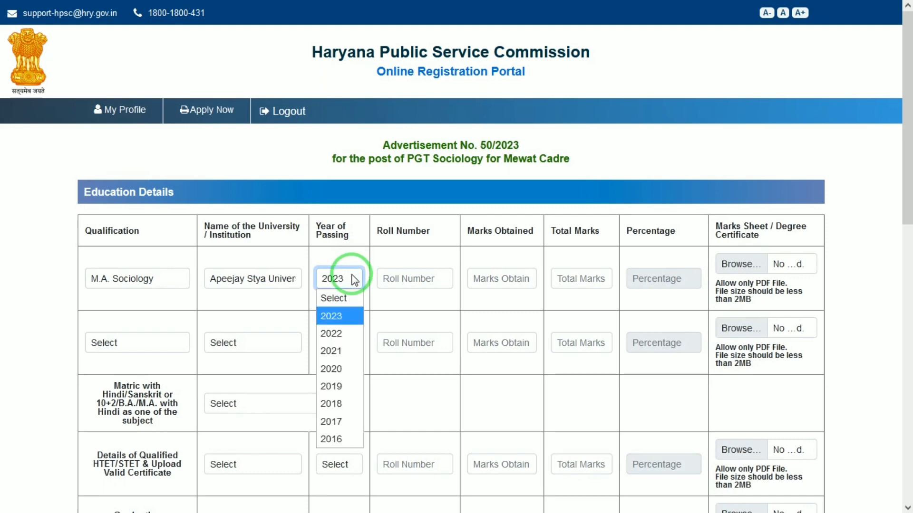
key(Return)
key(Tab)
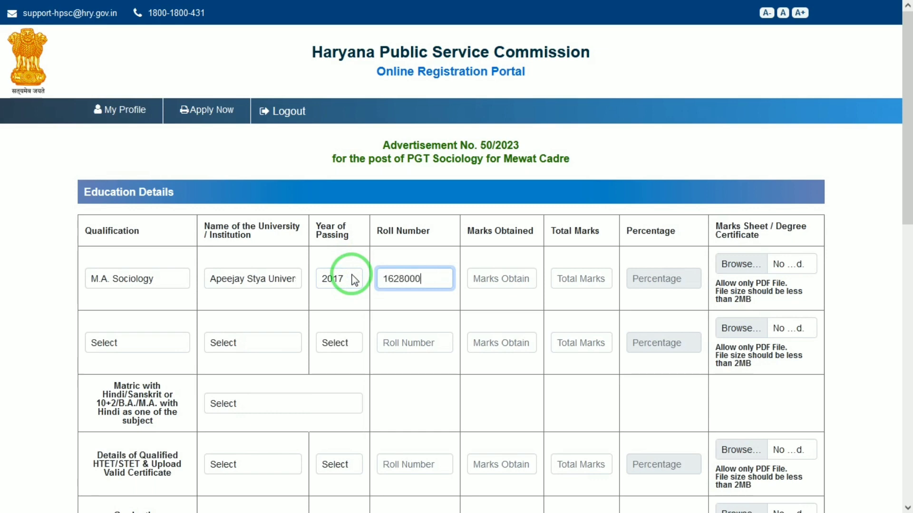
key(Tab)
text(6)
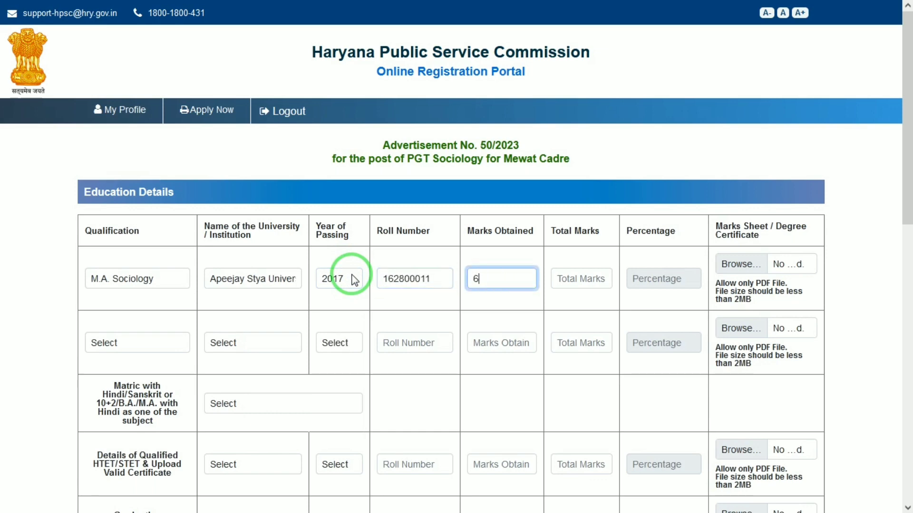
text(00)
key(Tab)
text(600)
key(Tab)
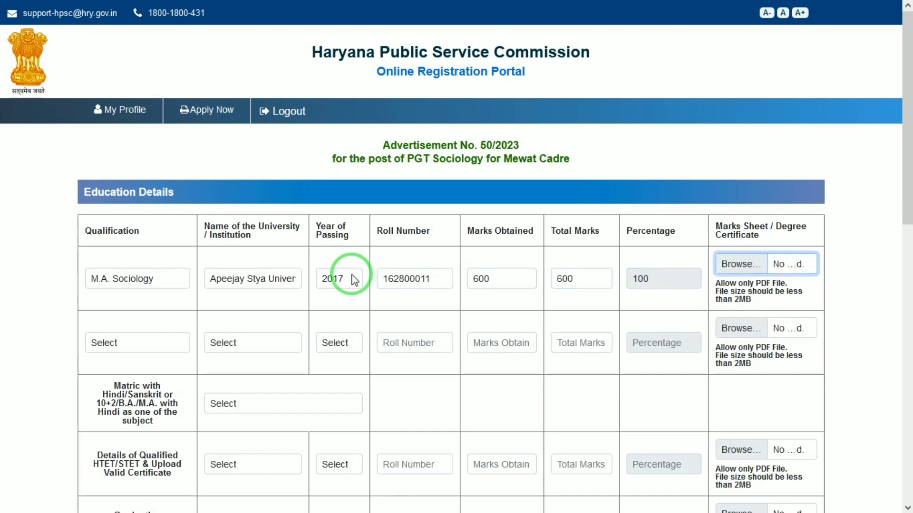
key(Return)
double_click(542, 93)
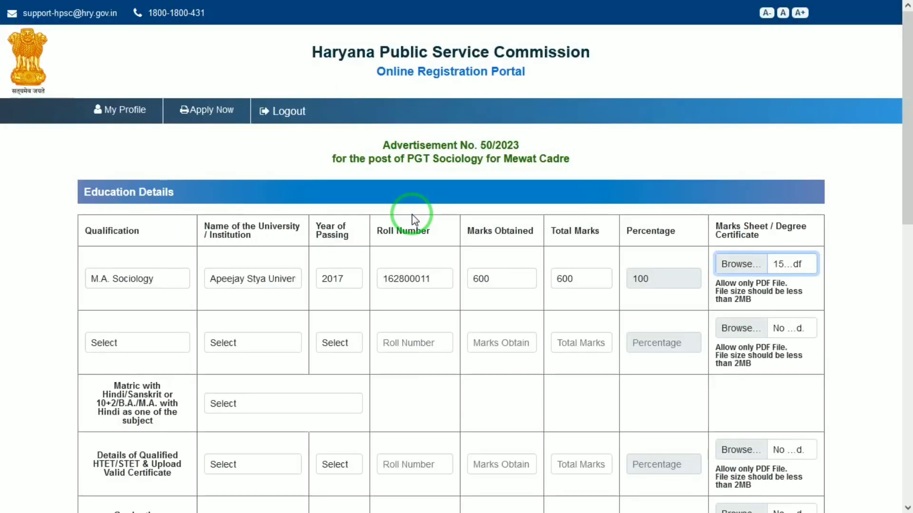
Set row two to B.Ed from U.P. King George's University, passed in 2019
click(153, 341)
click(118, 377)
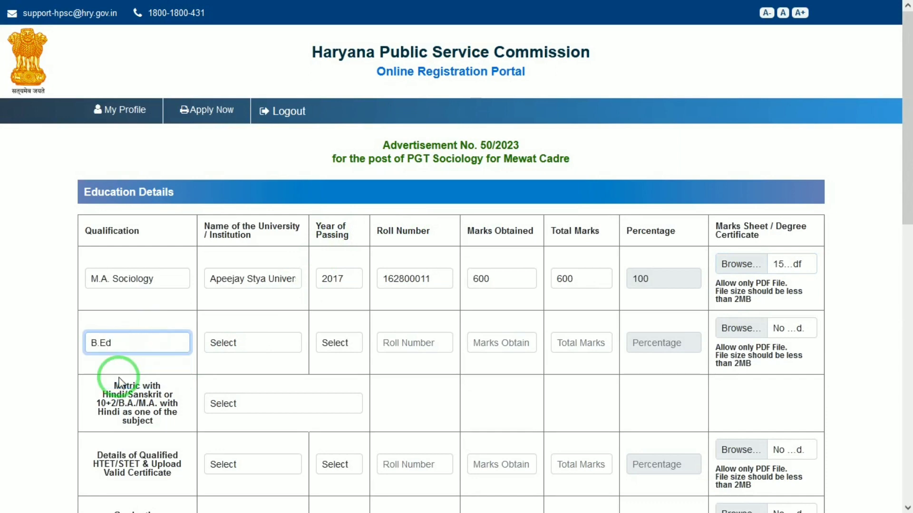
click(236, 343)
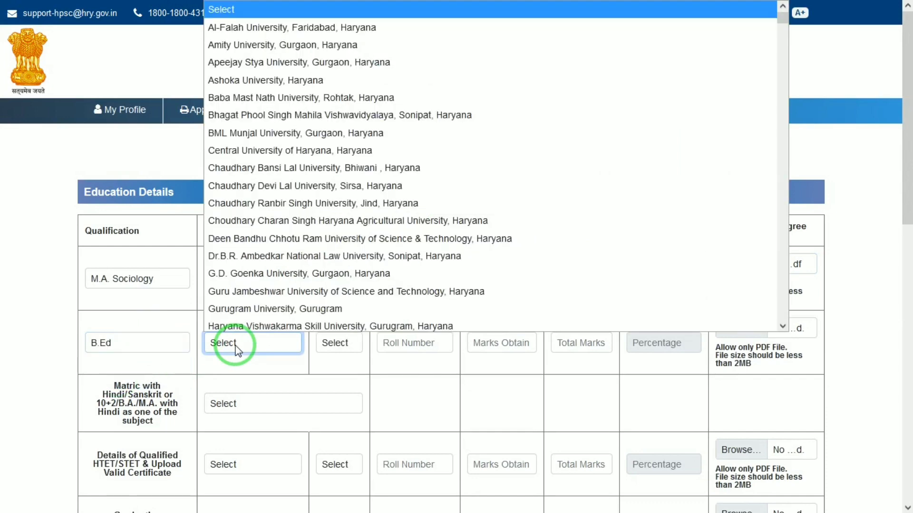
key(u)
click(237, 343)
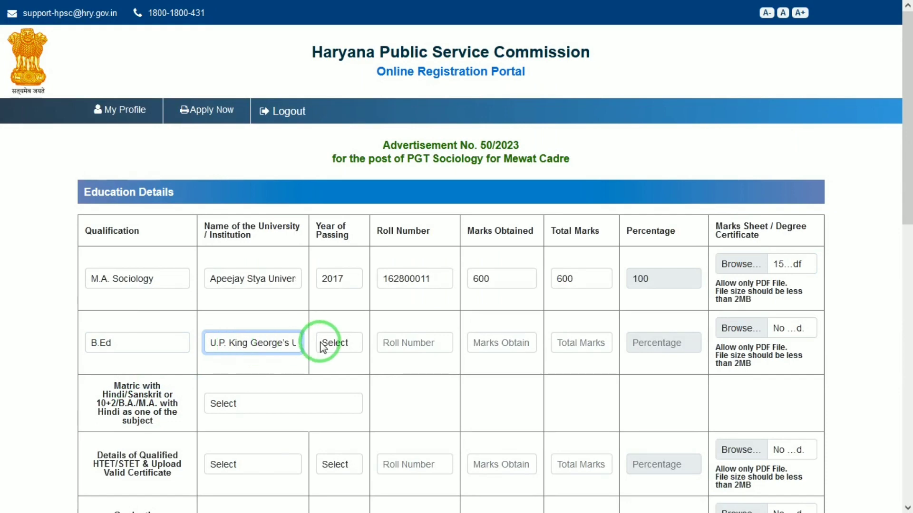
click(335, 343)
key(Down)
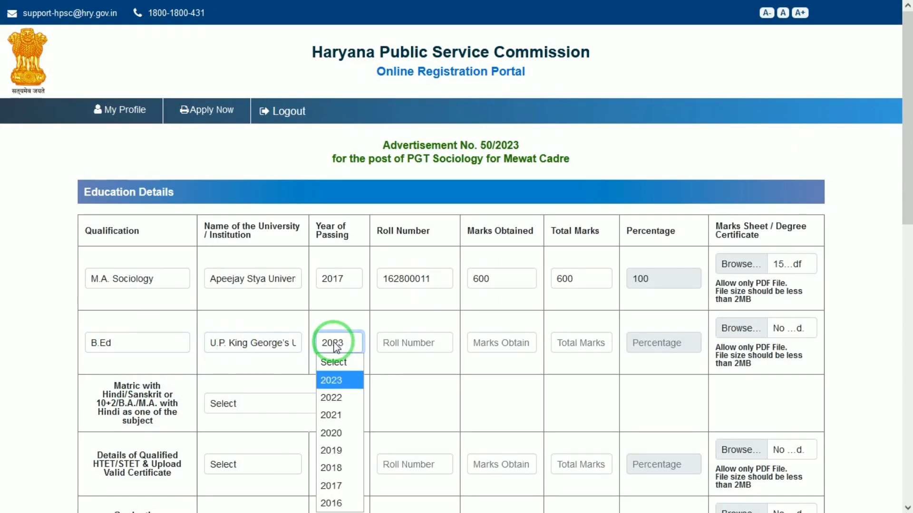
key(Down)
key(Down)
key(Down)
key(Down)
key(Return)
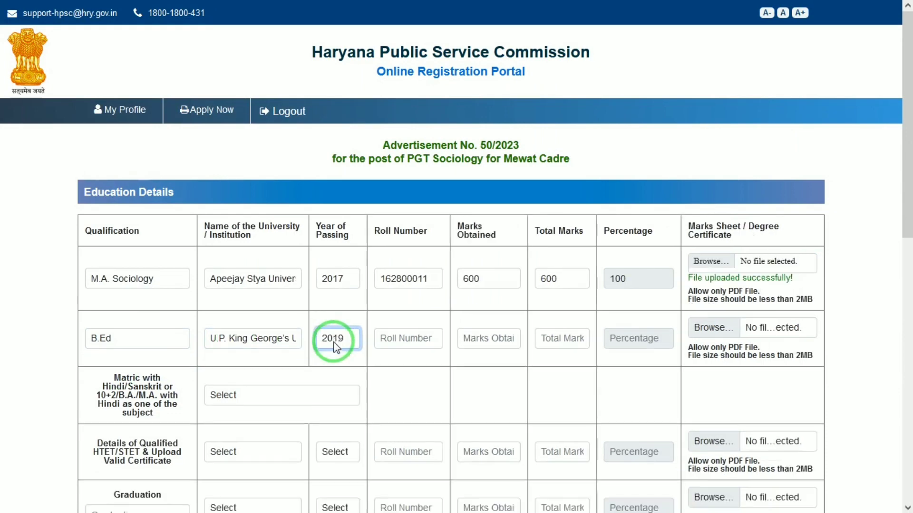
click(249, 346)
click(250, 347)
Enter the B.Ed roll number and 500 marks
click(392, 336)
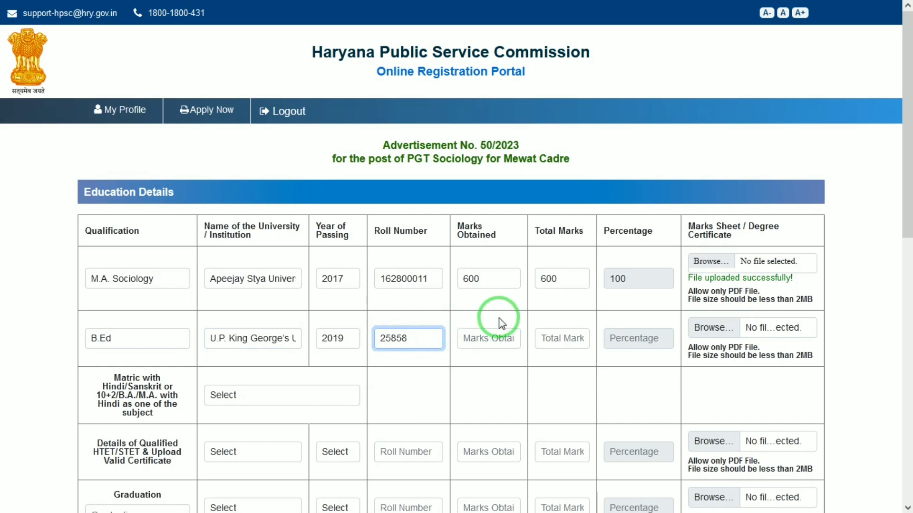
click(492, 339)
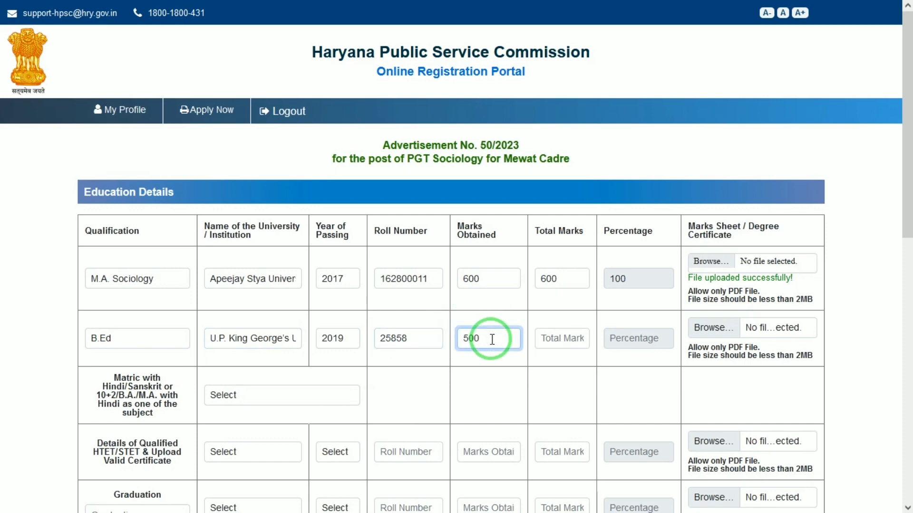
key(Tab)
text(500)
key(Tab)
key(Tab)
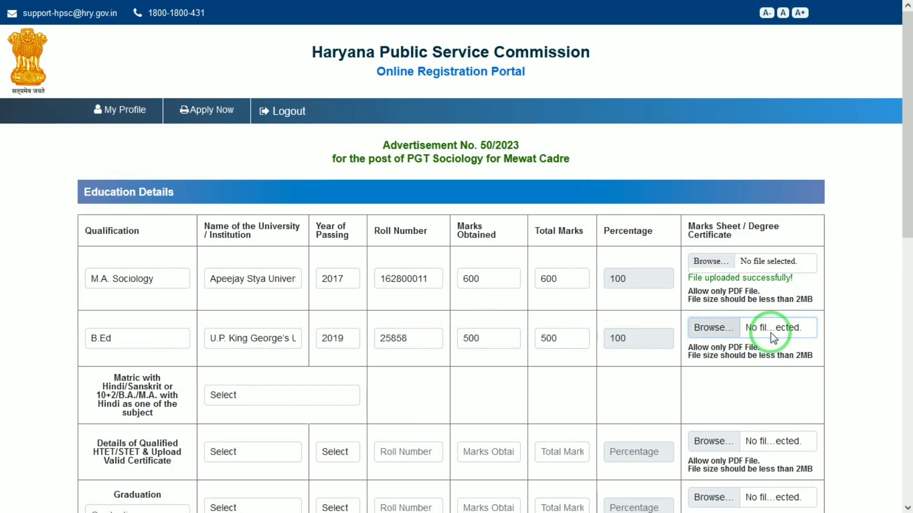
Upload 1500.pdf as the B.Ed certificate
click(771, 337)
double_click(542, 109)
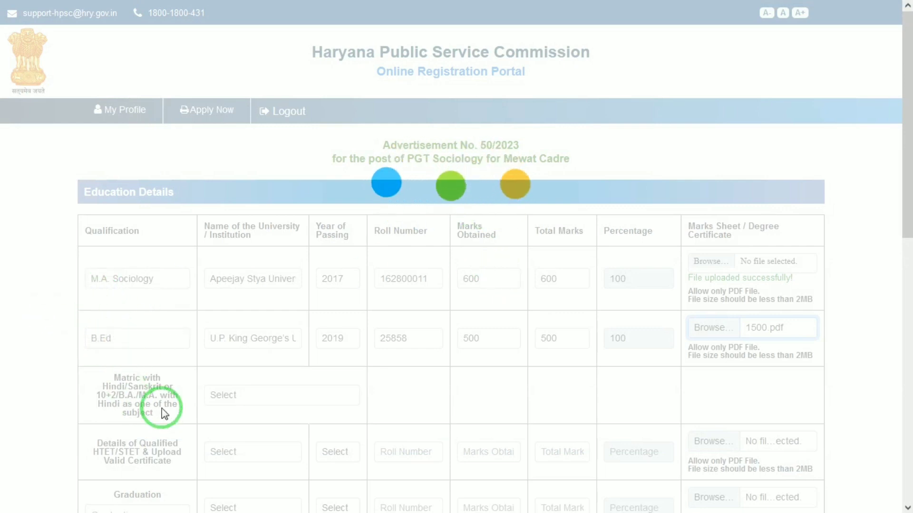
drag(909, 126, 908, 208)
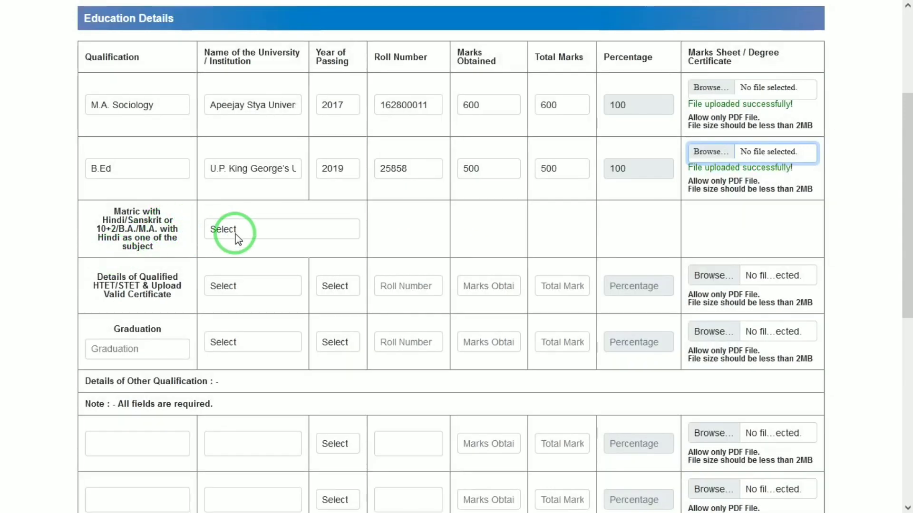
Answer Yes to the Matric Hindi subject requirement
click(237, 232)
key(Down)
key(Return)
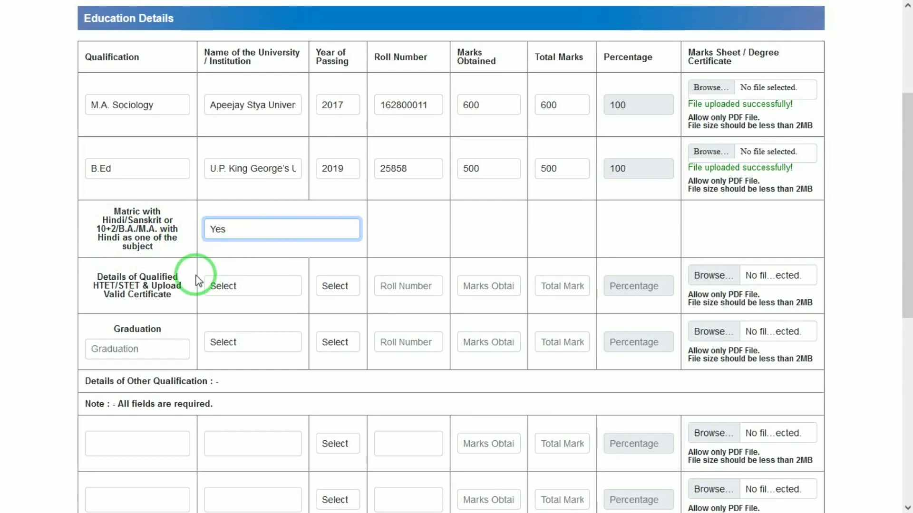
Set the next row to HTET/STET with passing year 2020
click(235, 286)
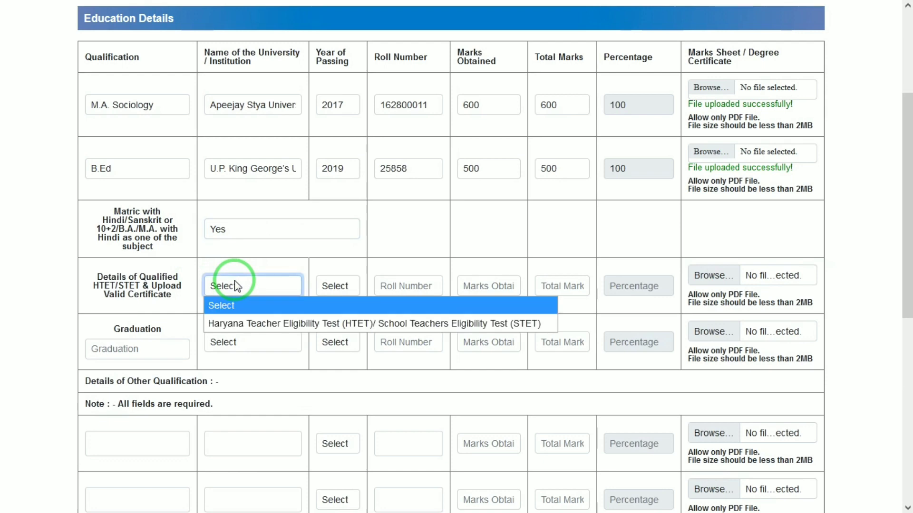
key(Down)
key(Return)
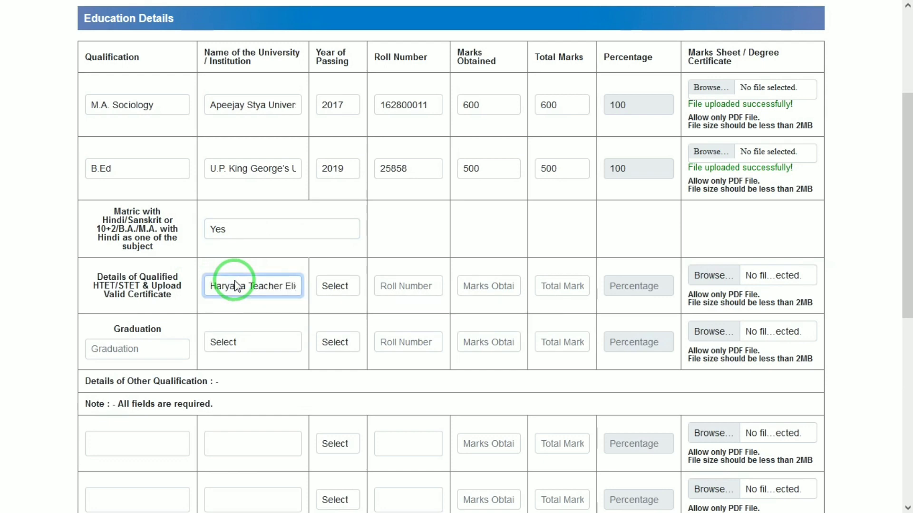
click(334, 286)
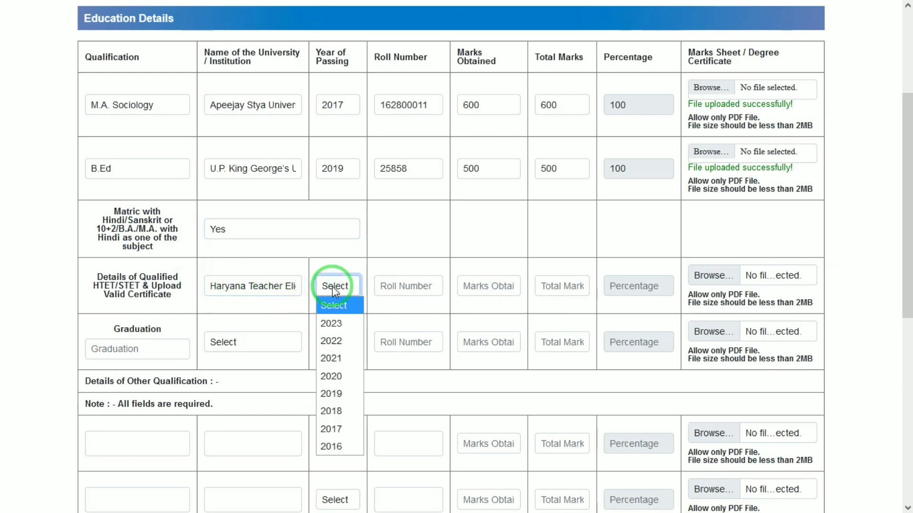
key(Down)
key(Down)
key(Down)
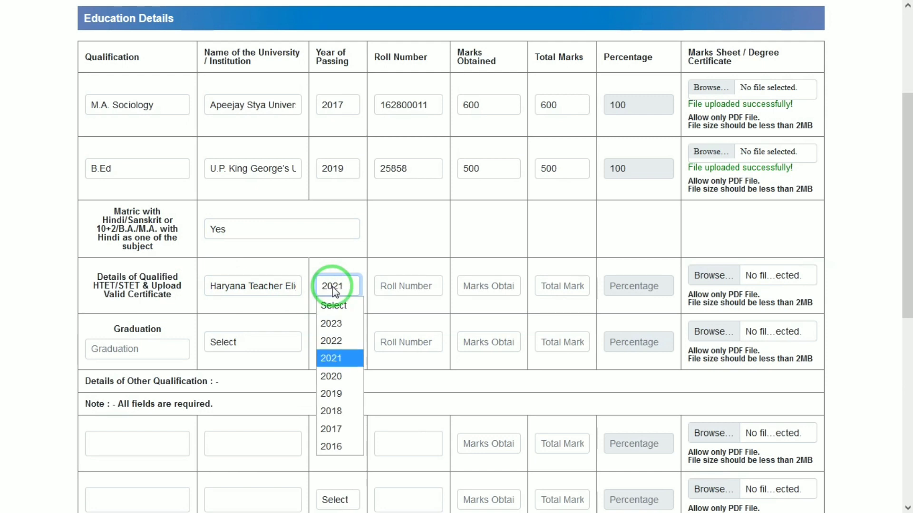
key(Down)
key(Return)
Enter the HTET/STET roll number and 50 marks, then bring up the certificate file chooser
key(Tab)
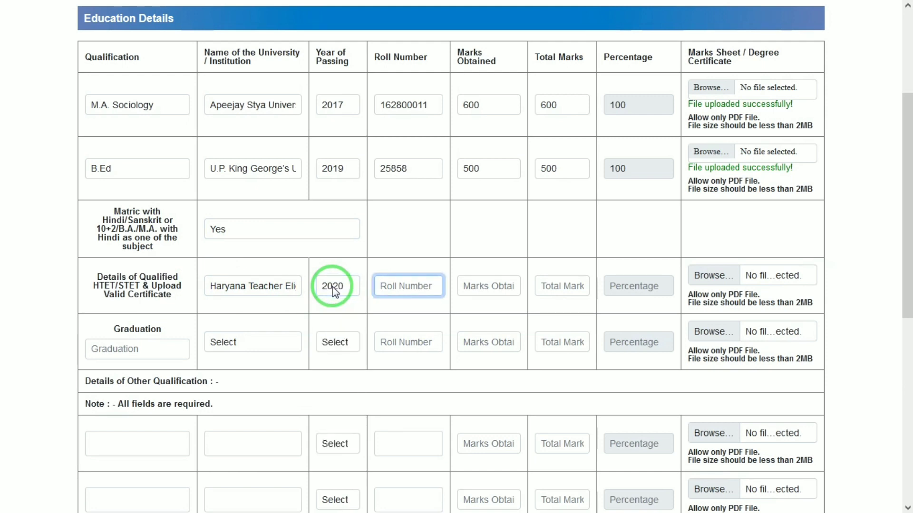
key(Tab)
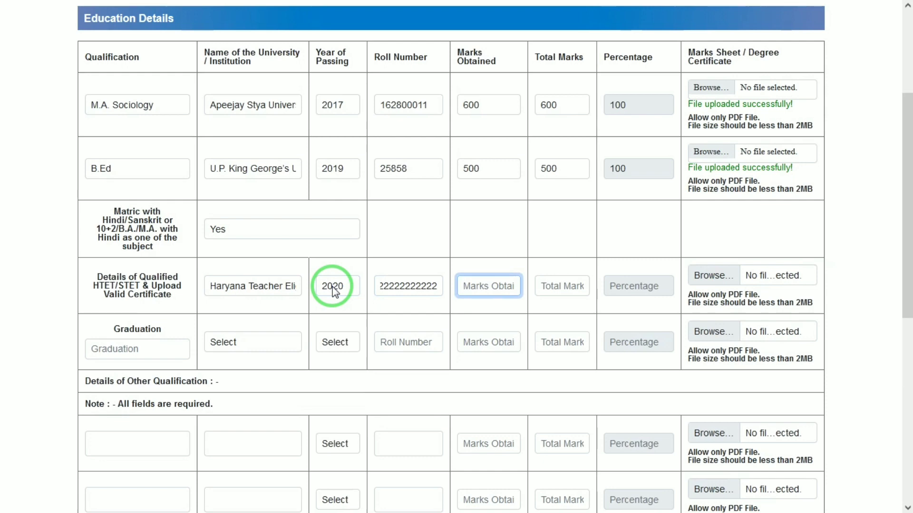
text(50)
key(Tab)
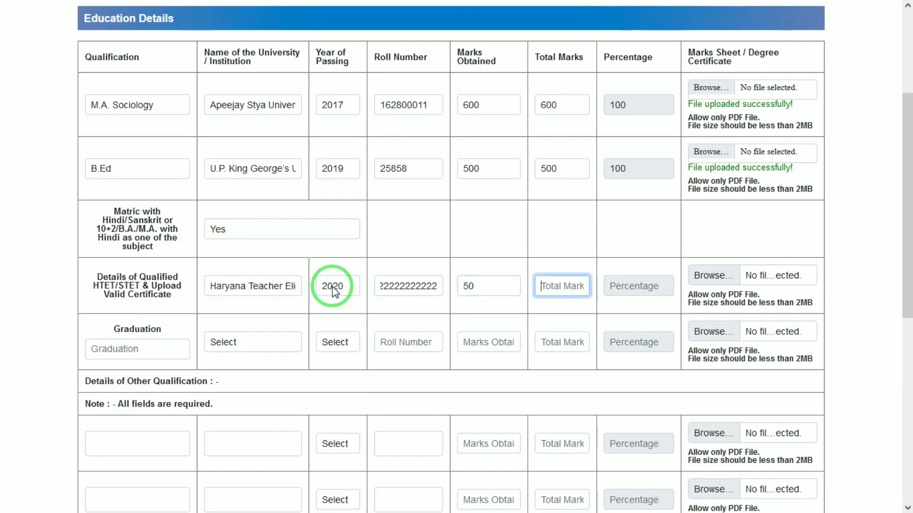
key(Tab)
key(Tab)
key(Return)
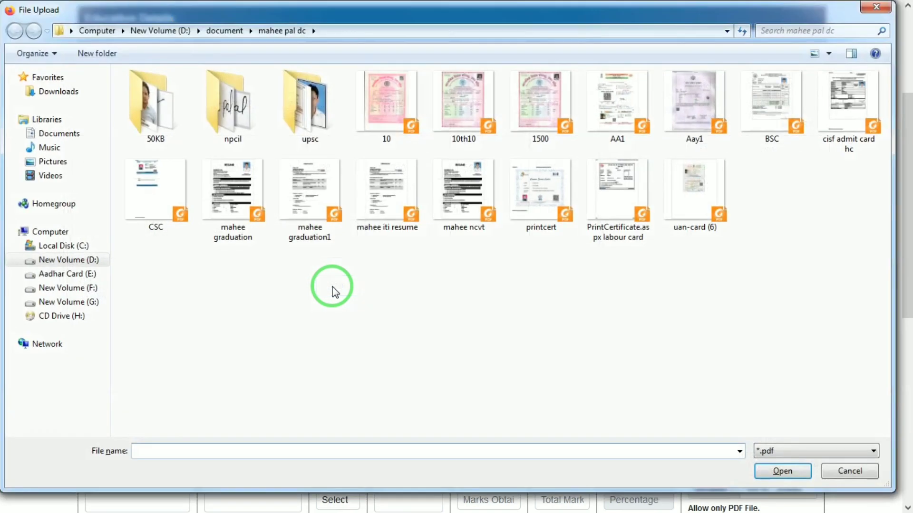
Attach 1500.pdf as the HTET/STET certificate
double_click(575, 119)
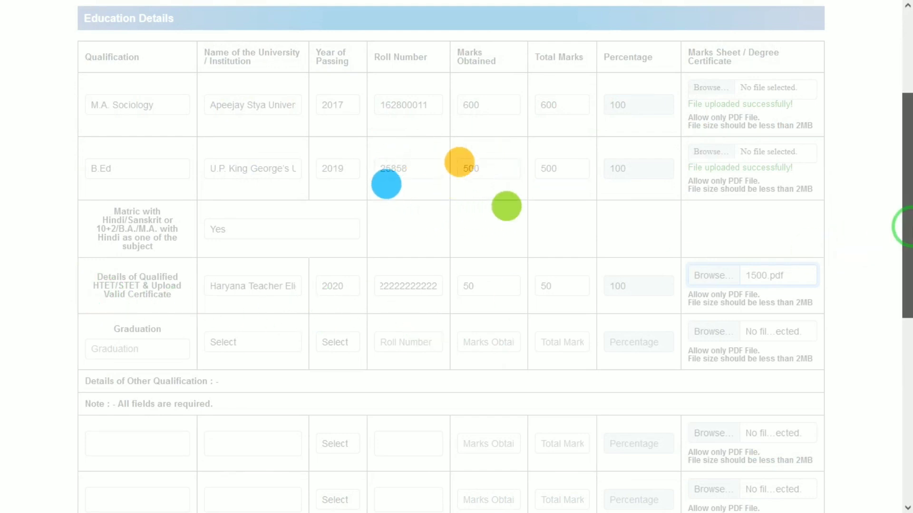
drag(907, 223, 909, 306)
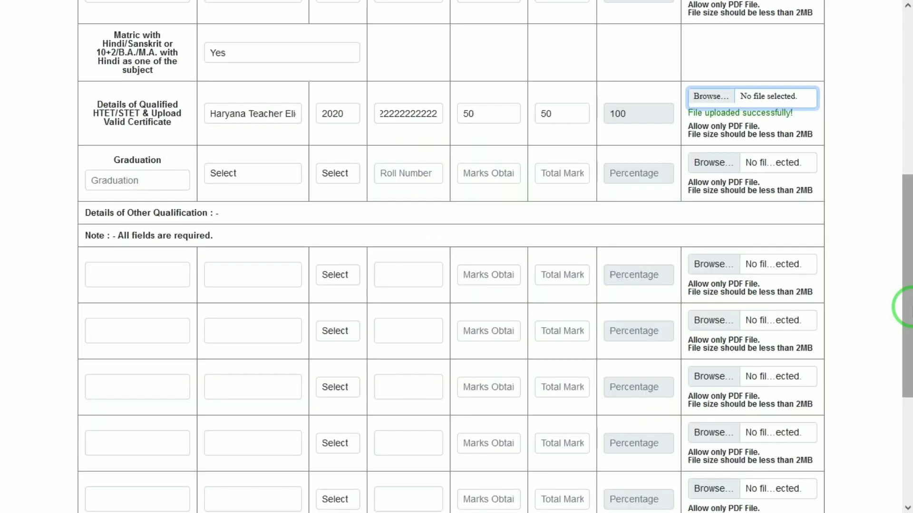
Enter BA from Ashoka University as the graduation qualification
click(118, 186)
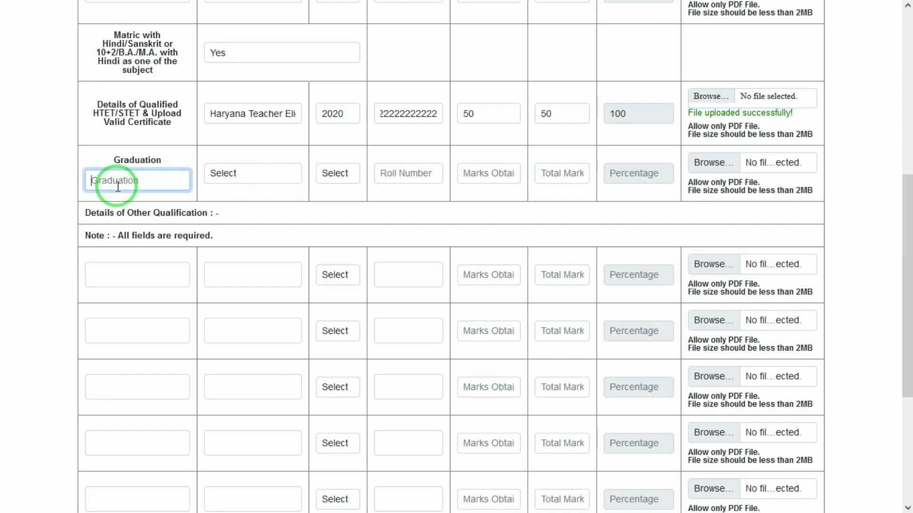
text(BA)
key(Tab)
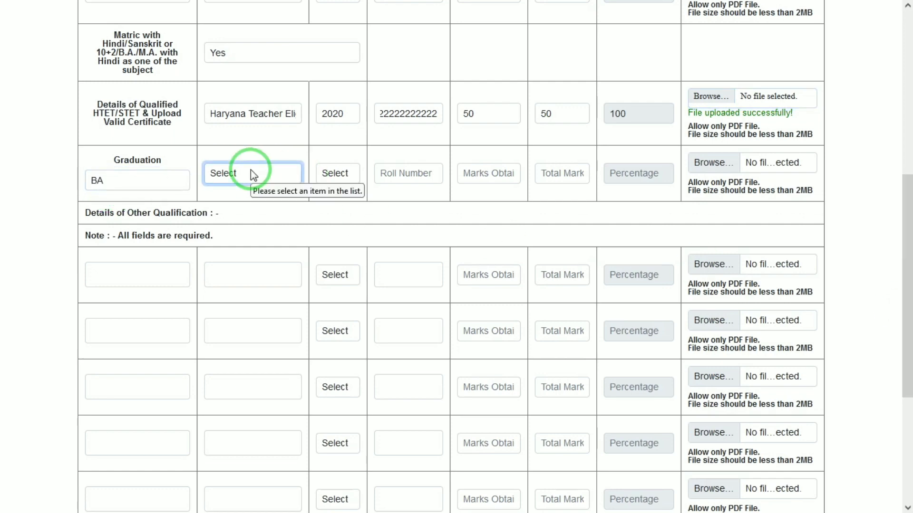
click(233, 177)
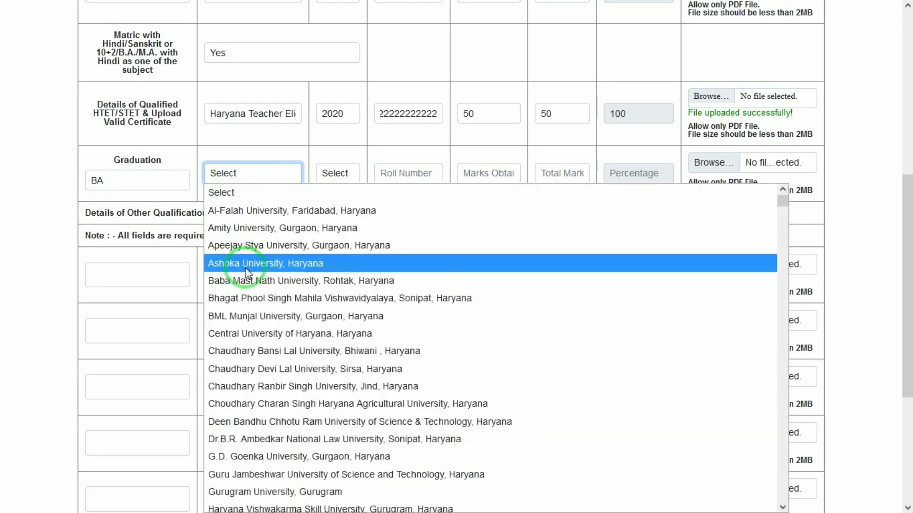
click(245, 271)
Set the graduation passing year to 2016
click(341, 174)
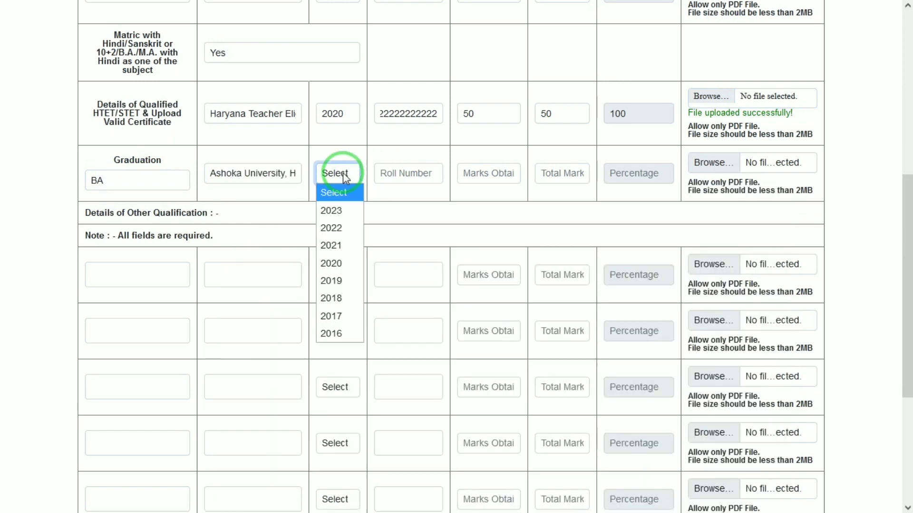
key(Down)
key(Down)
key(Down)
key(Down)
key(Down)
key(Down)
key(Down)
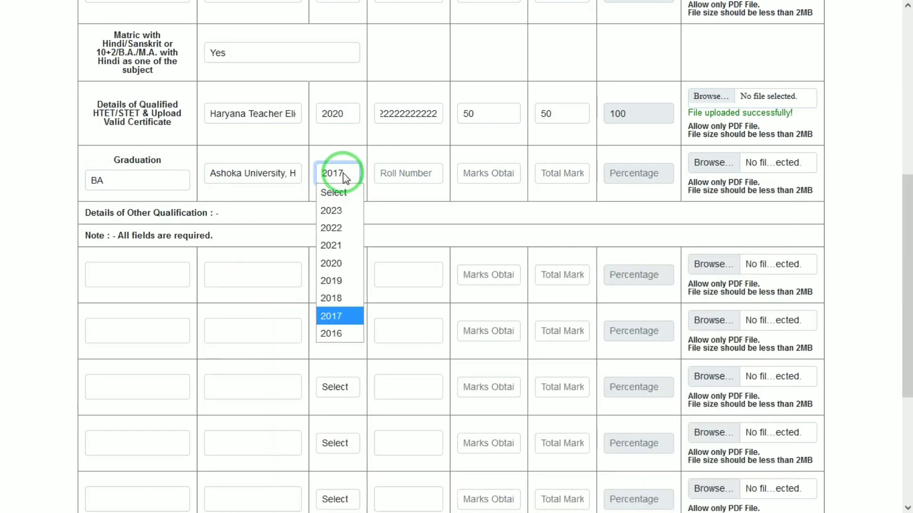
key(Return)
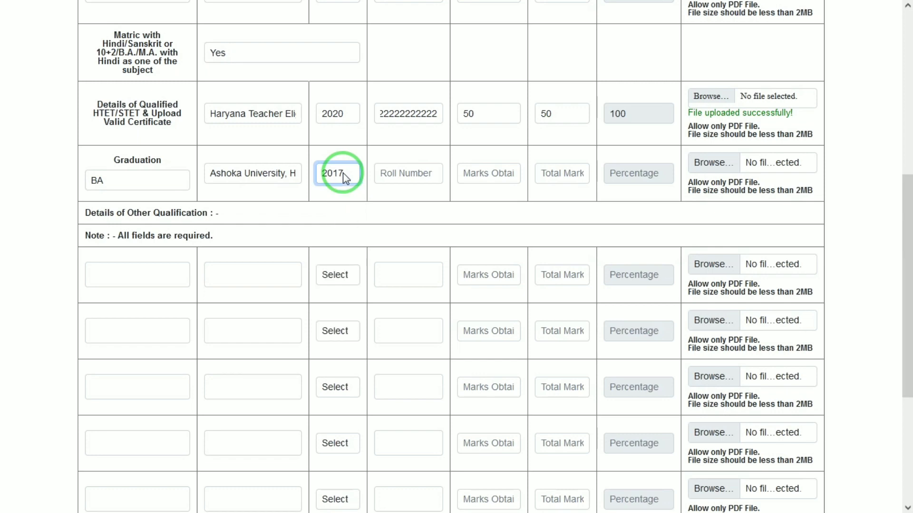
drag(902, 198, 903, 150)
click(336, 289)
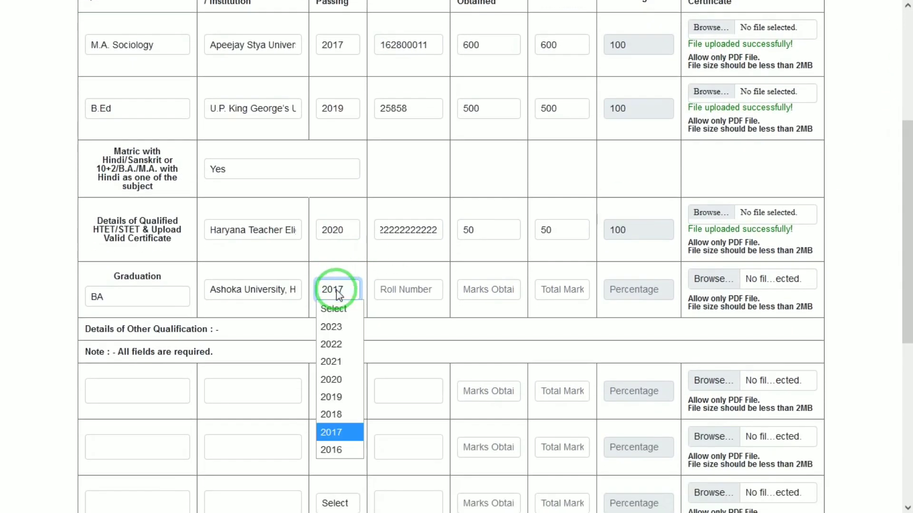
text(2019)
key(Return)
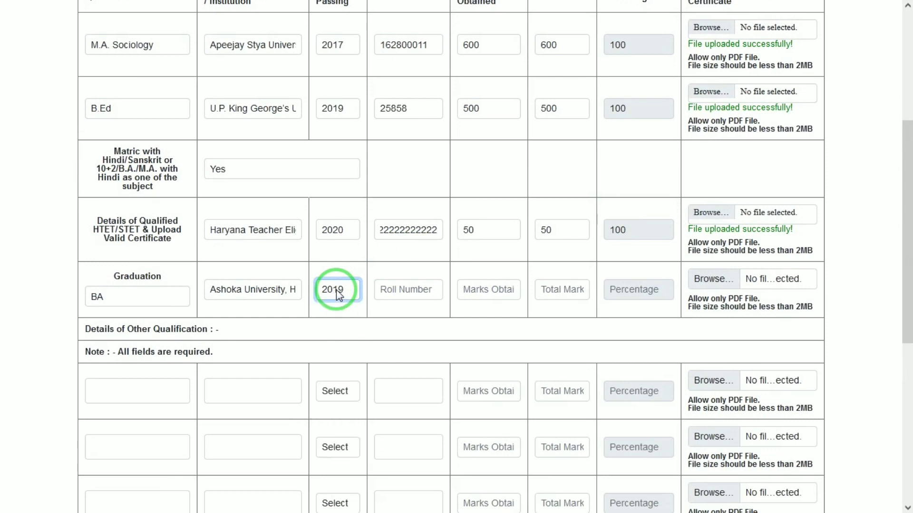
click(339, 294)
key(Down)
key(Down)
key(Down)
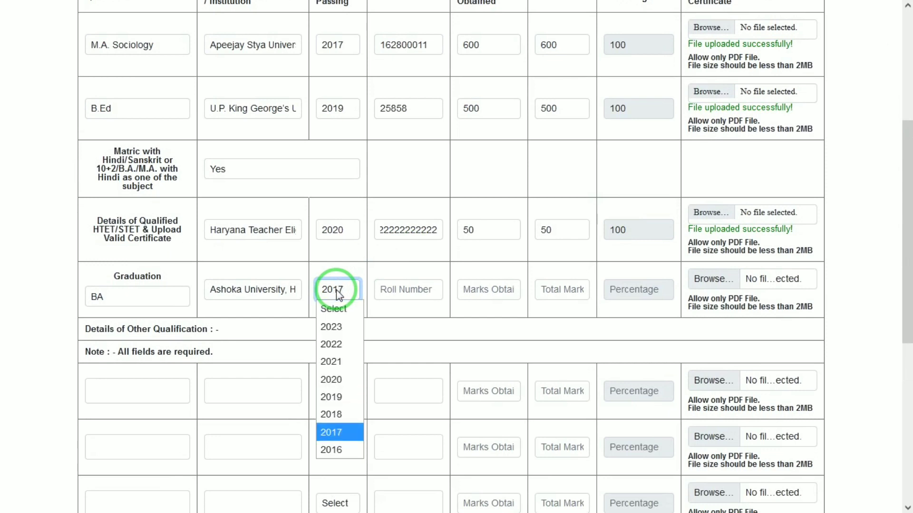
key(Return)
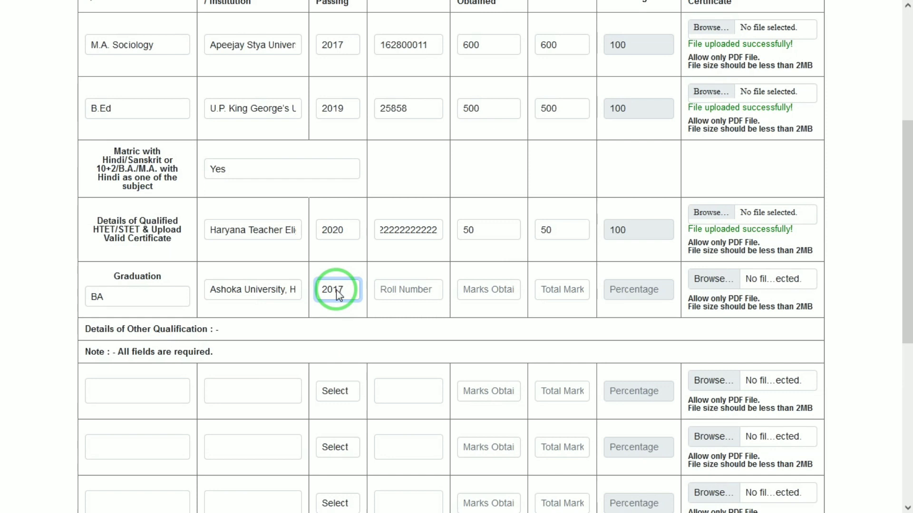
Enter the graduation roll number and 40 of 50 marks, correcting the total-marks error
key(Tab)
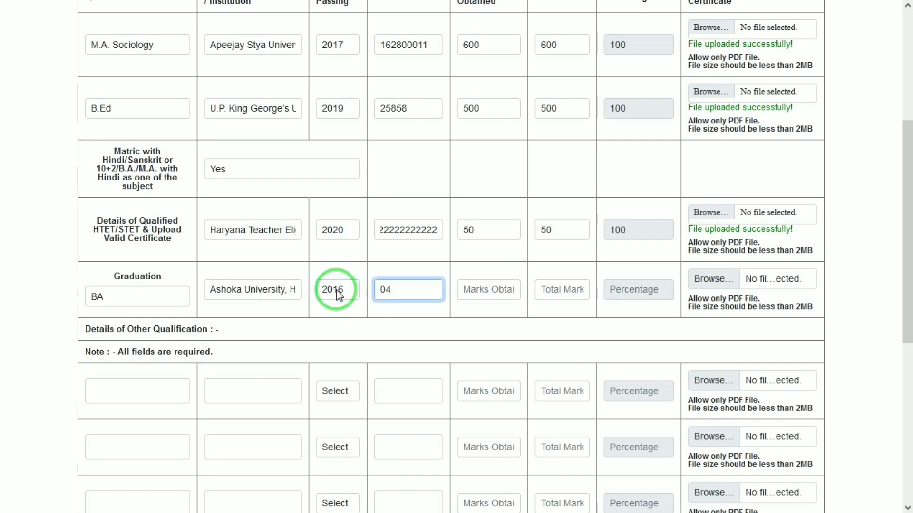
key(Tab)
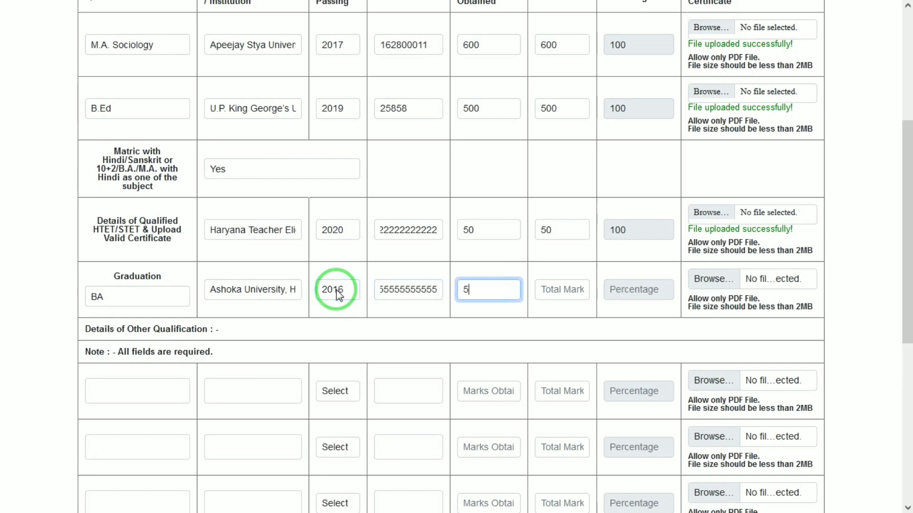
key(Tab)
key(Tab)
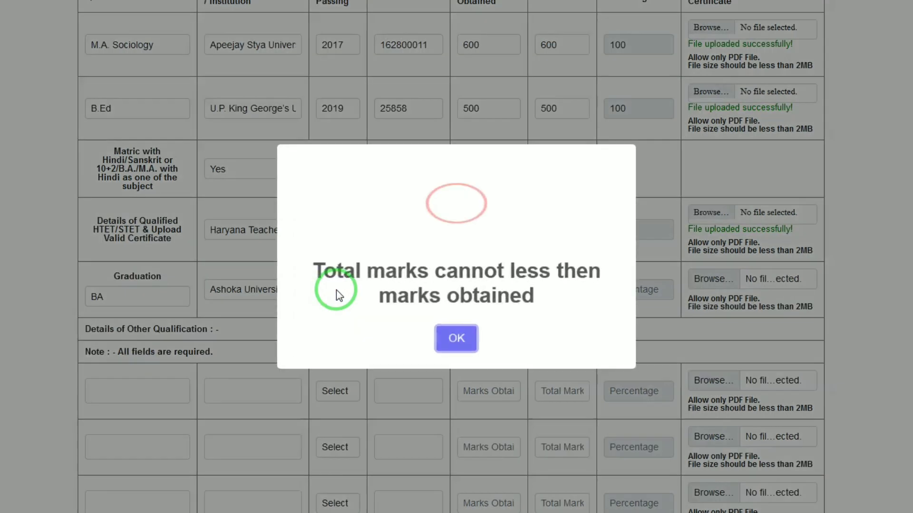
click(457, 336)
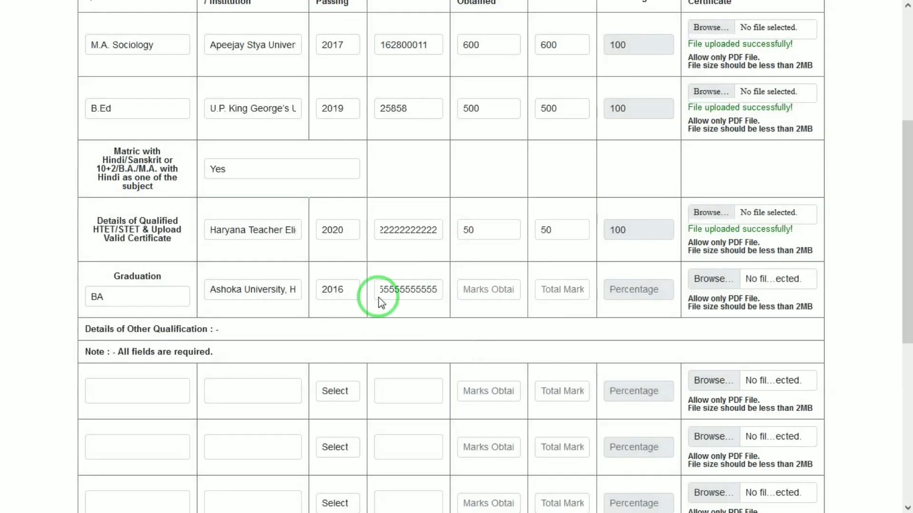
click(490, 290)
text(40)
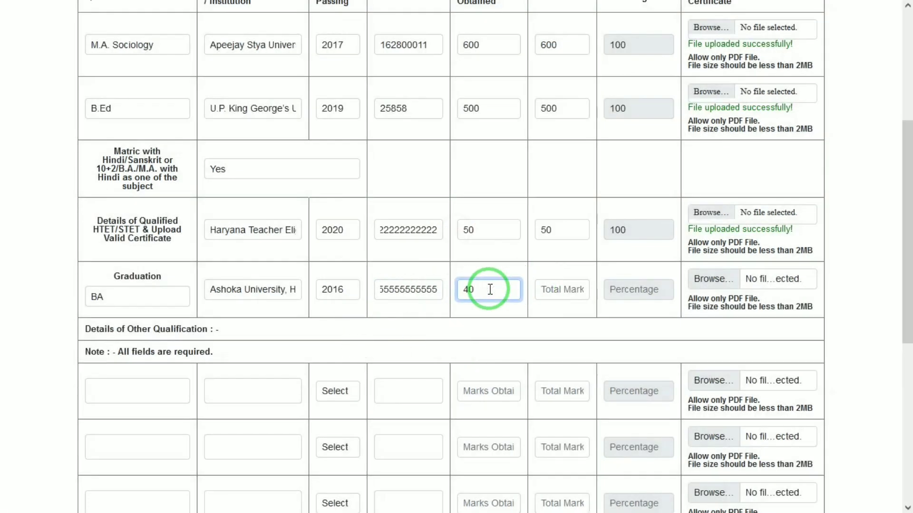
key(Tab)
text(50)
key(Tab)
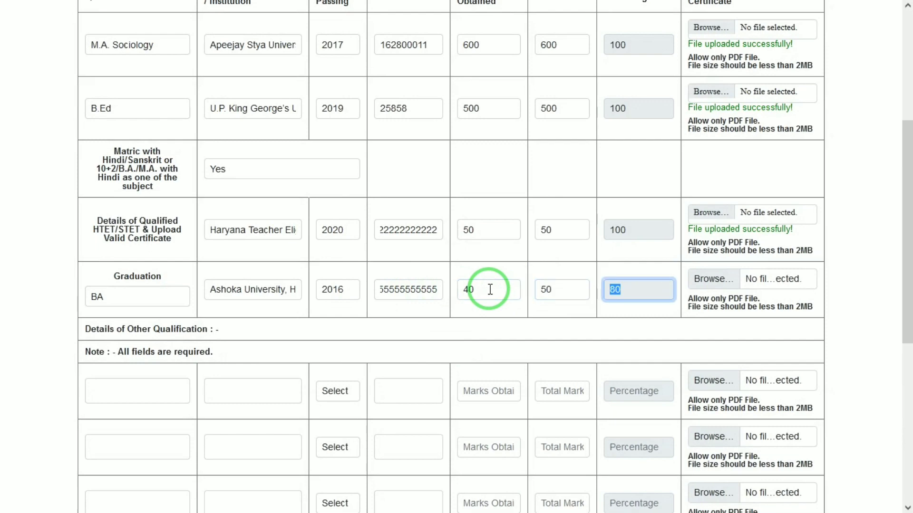
click(744, 284)
Attach 1500.pdf as the Graduation certificate and save the education details
click(534, 110)
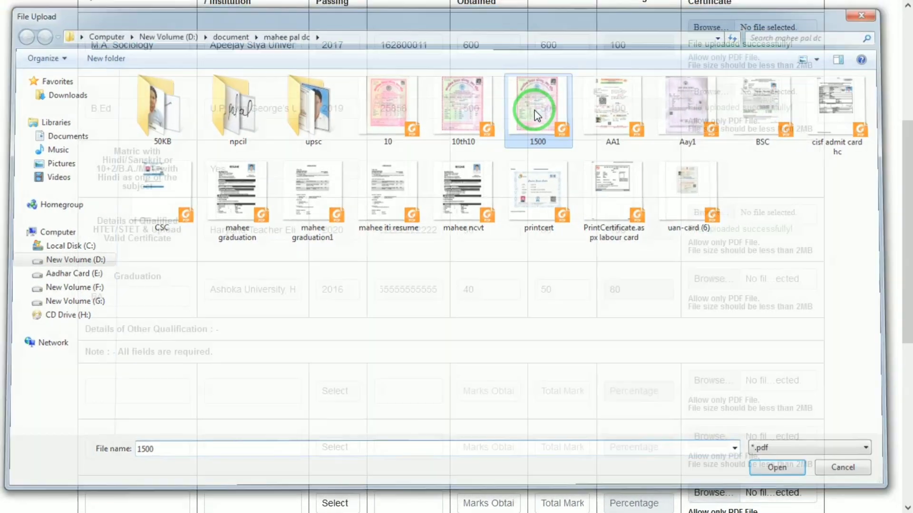
double_click(535, 110)
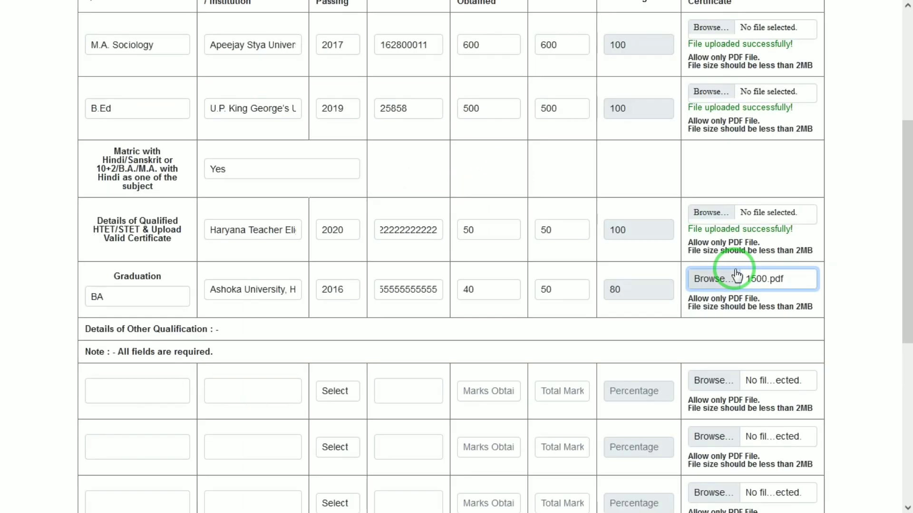
drag(903, 270, 904, 387)
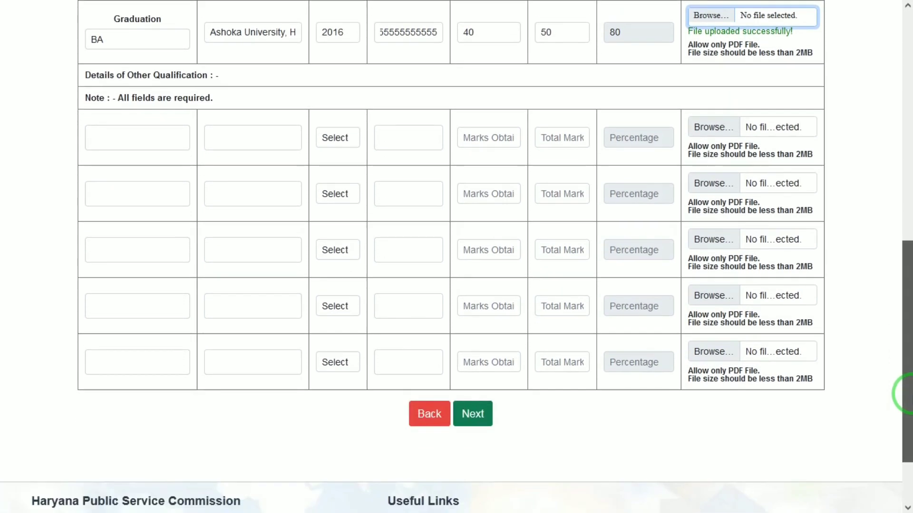
click(471, 421)
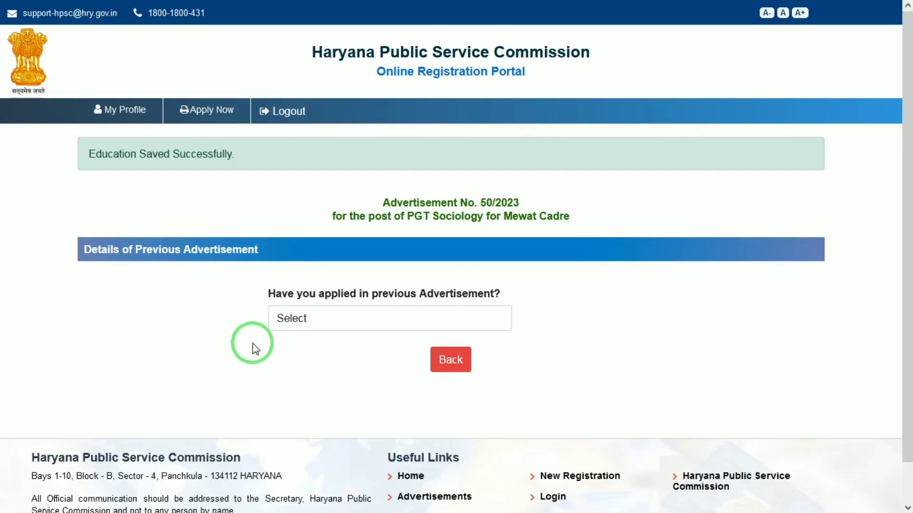
Answer No to applying in a previous advertisement and proceed to pay the INR 1000.00 fee
click(303, 322)
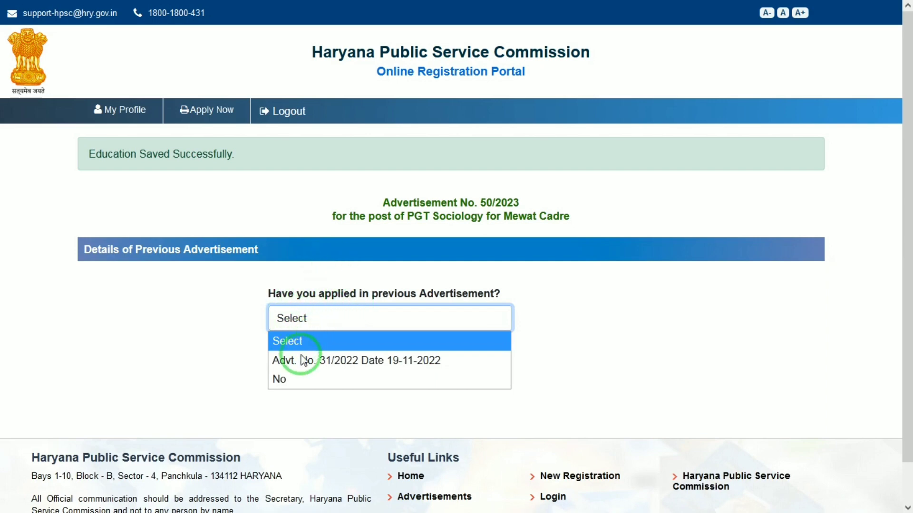
click(296, 378)
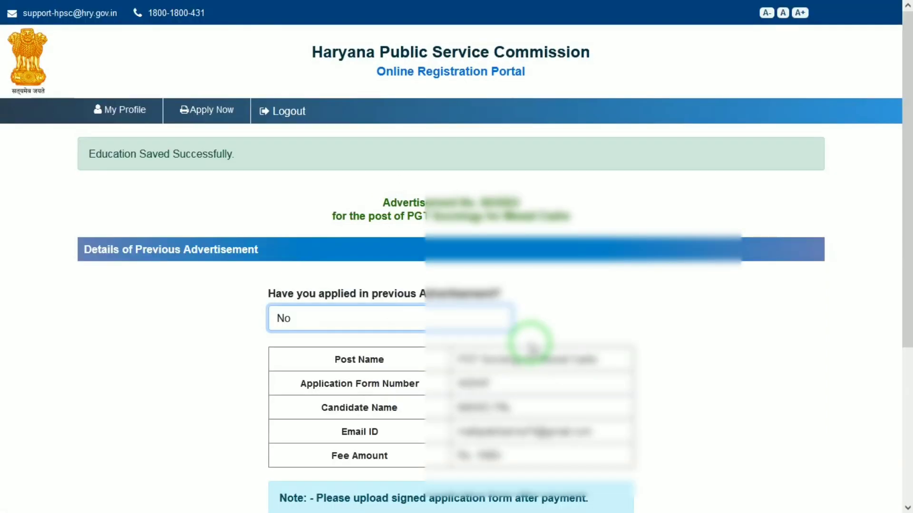
drag(905, 207, 909, 280)
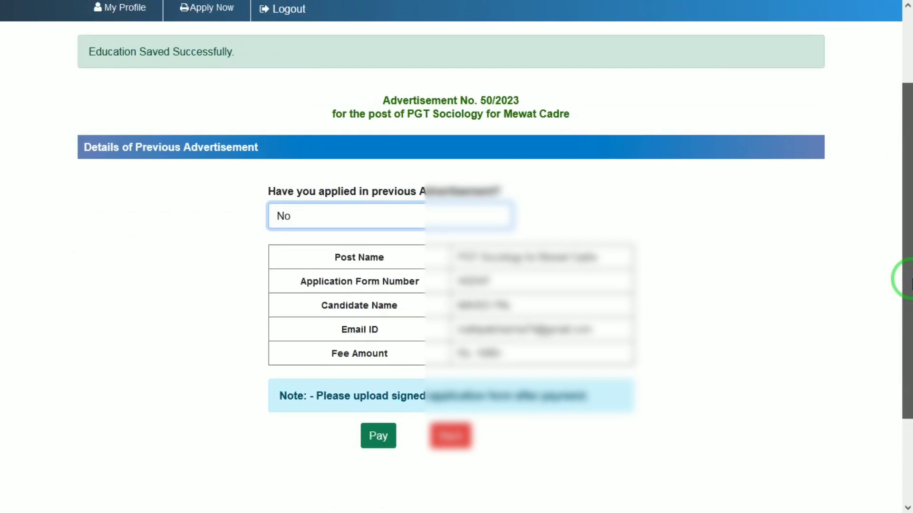
scroll(586, 289, down, 1)
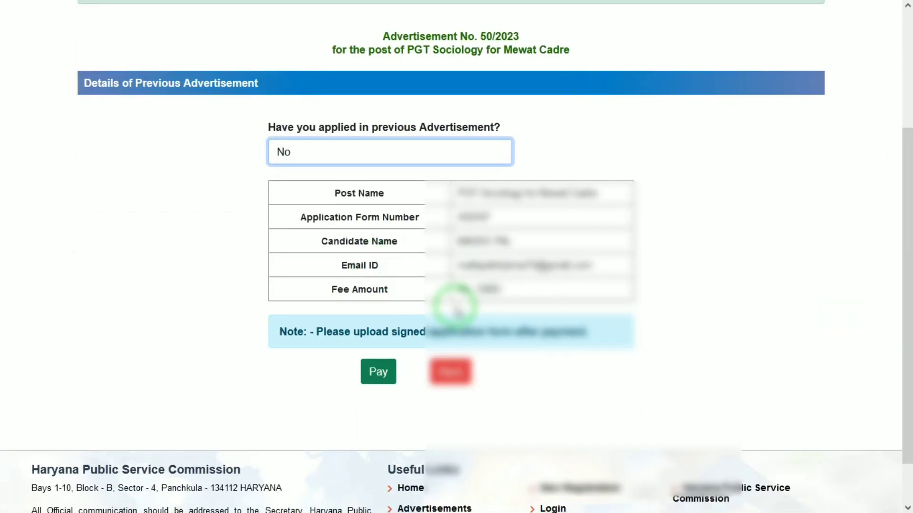
click(375, 370)
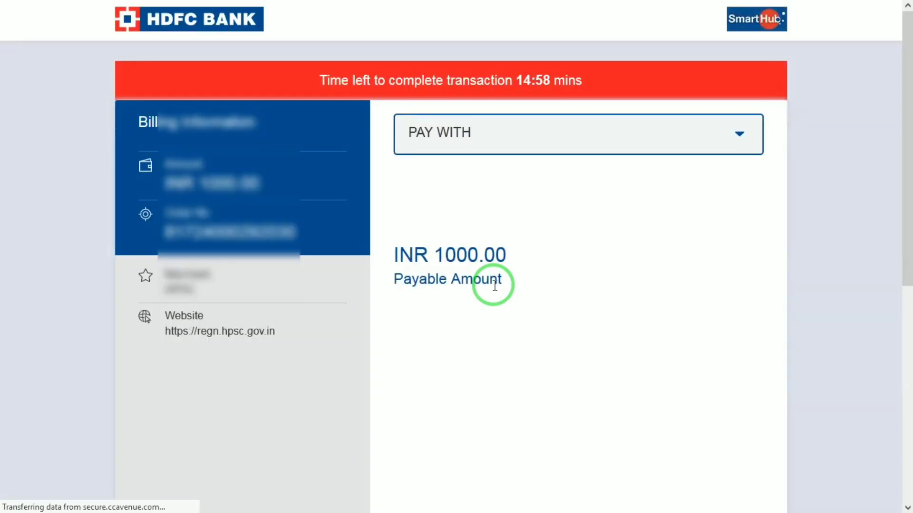
Switch the HDFC payment method from Net Banking to Unified Payment Interface (UPI)
click(510, 126)
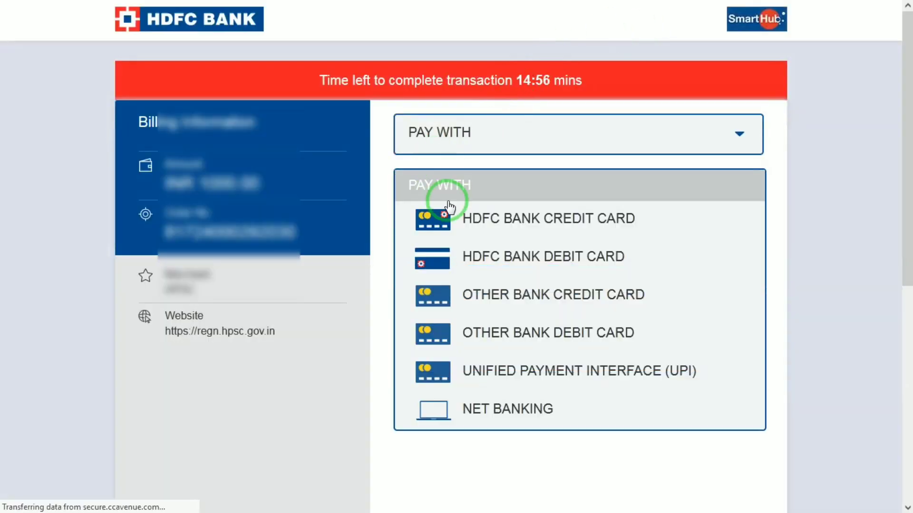
click(483, 406)
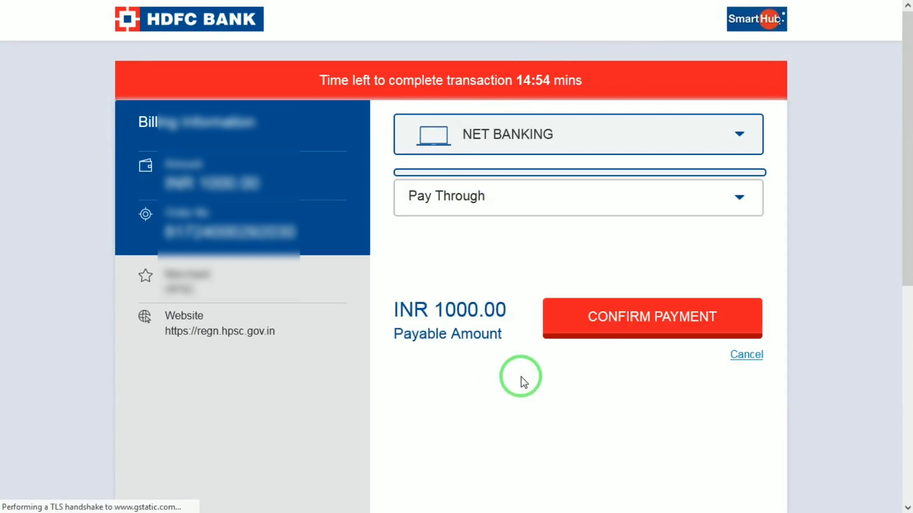
click(455, 145)
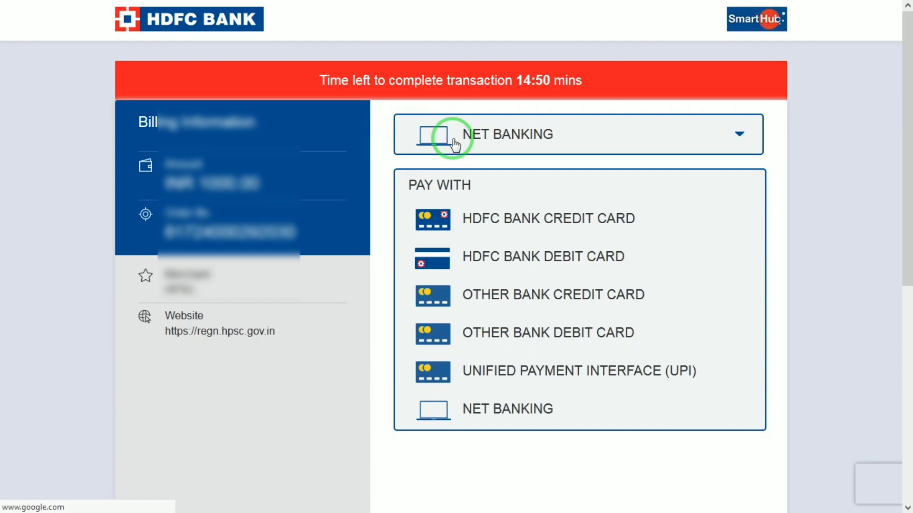
click(517, 380)
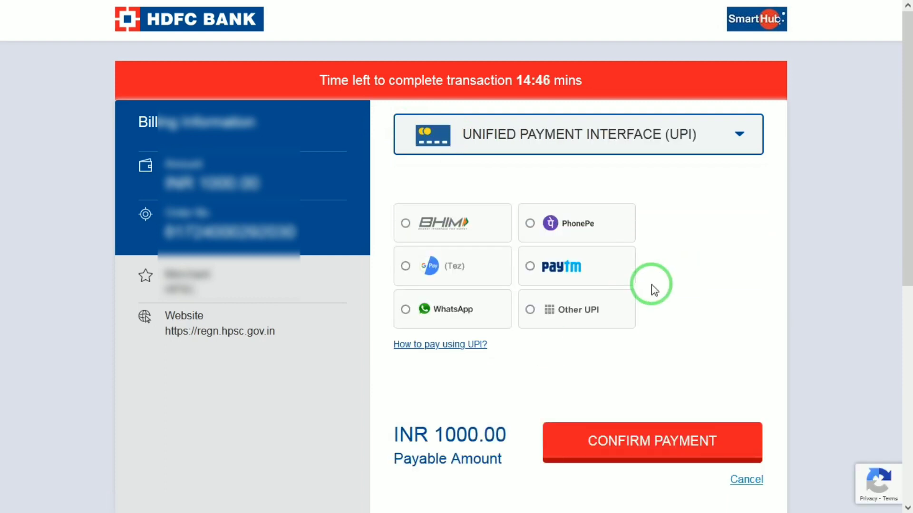